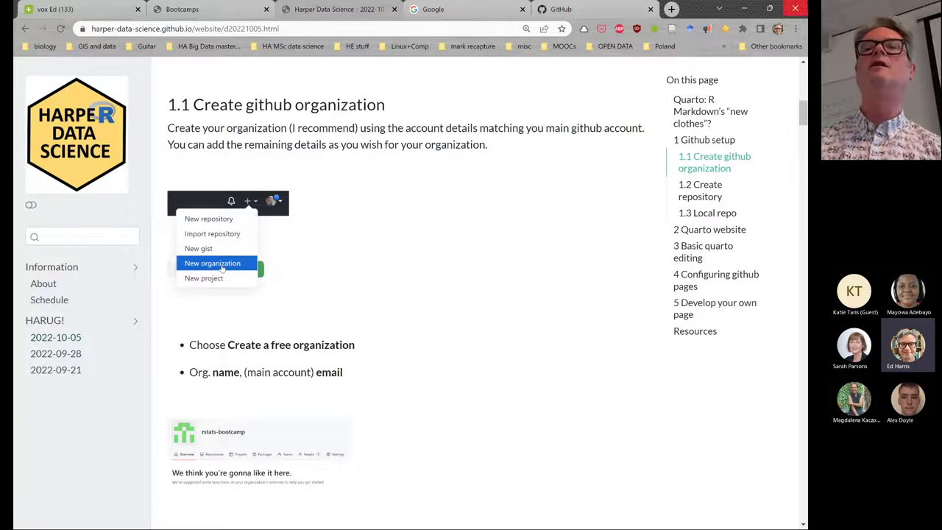
Switch to the open GitHub page and start creating a new organization on the Free plan
click(575, 9)
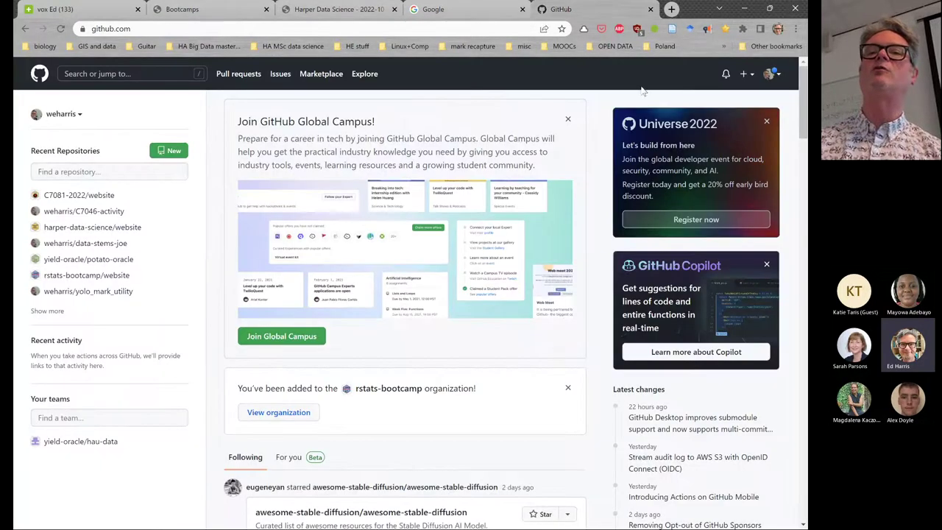
click(746, 74)
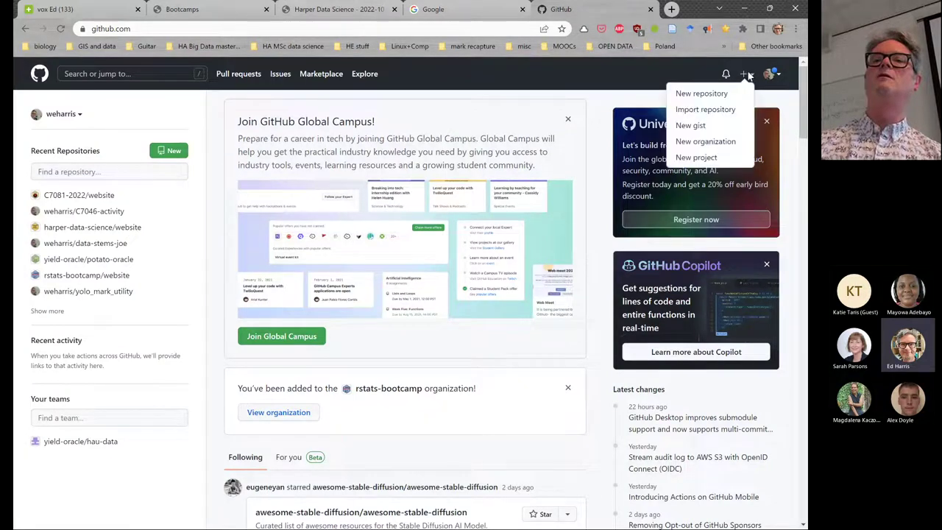
click(711, 143)
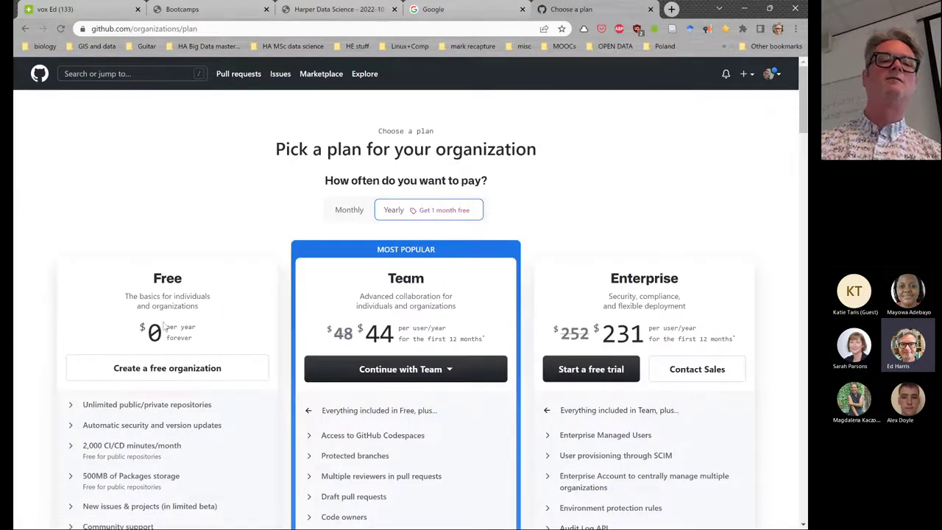
scroll(177, 316, down, 2)
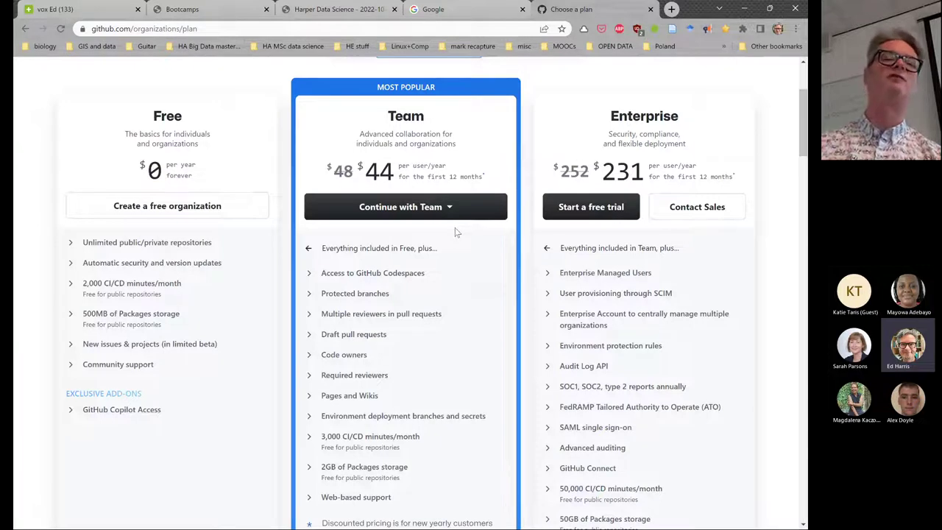
click(144, 208)
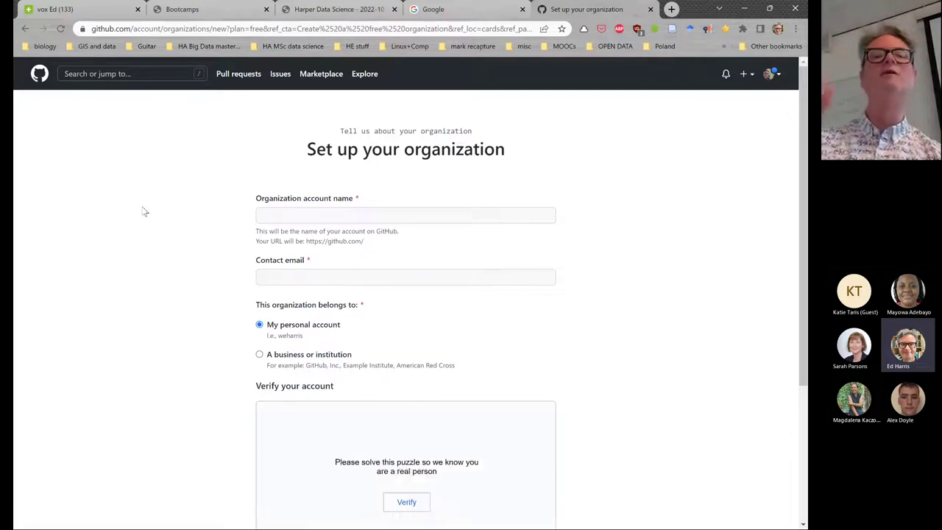
Set the organization account name to c7041-2022 and fill in the contact email with the personal Gmail address
click(287, 219)
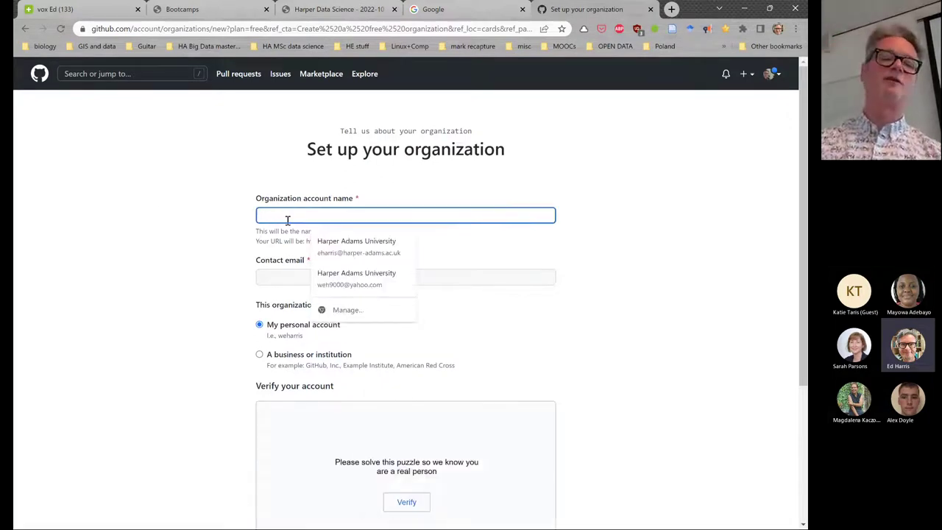
text(c70)
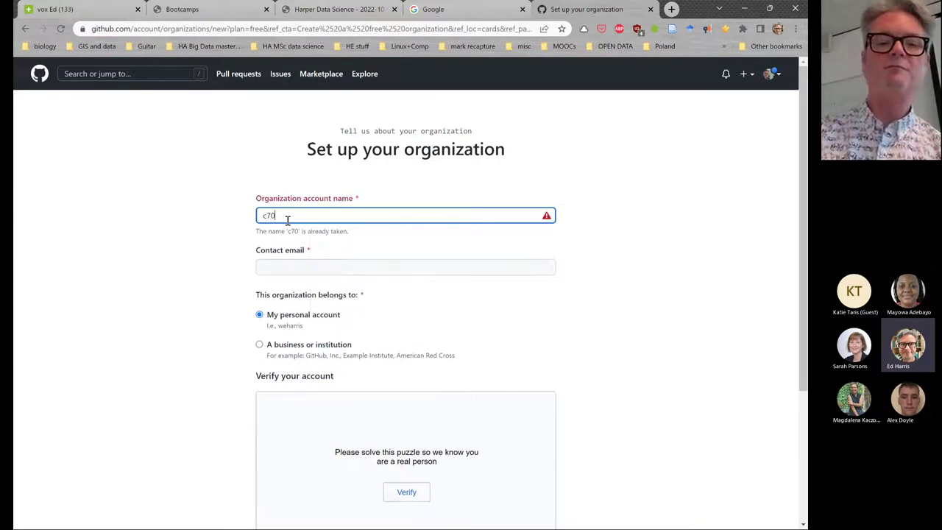
text(41)
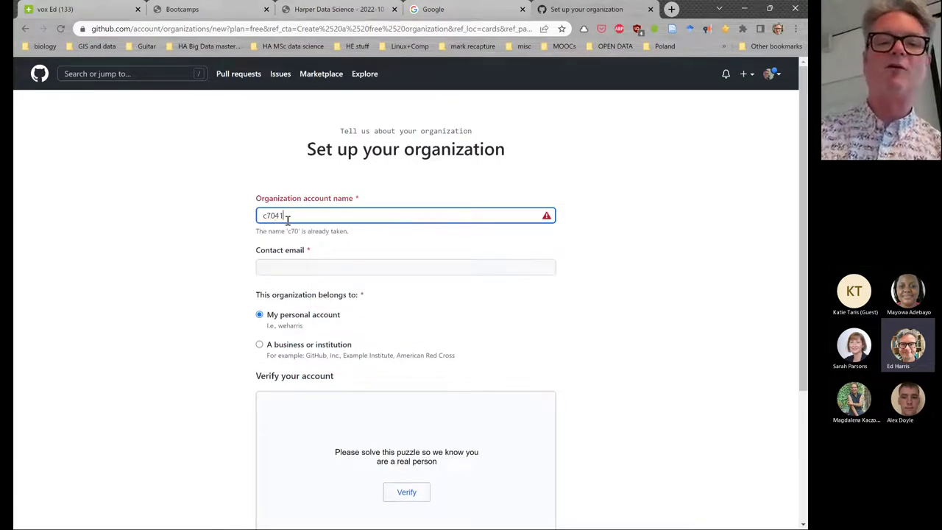
text(-20222)
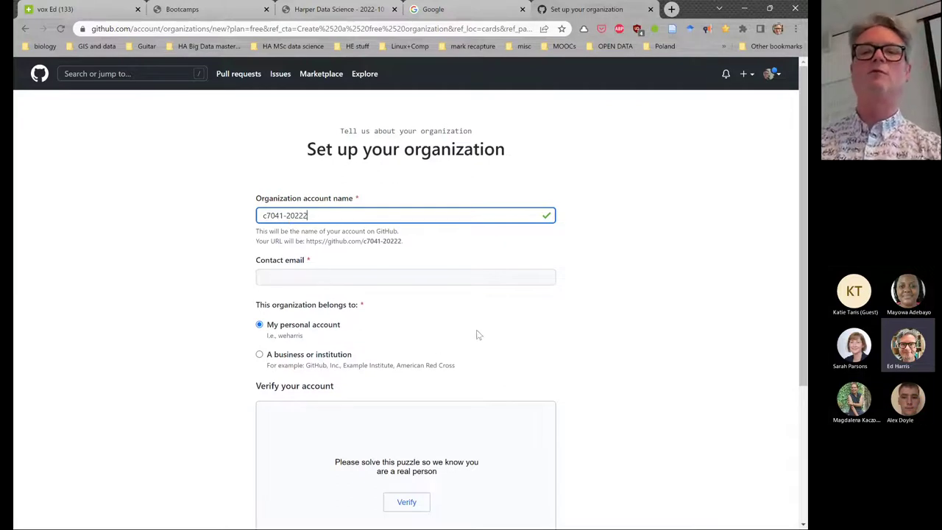
key(BackSpace)
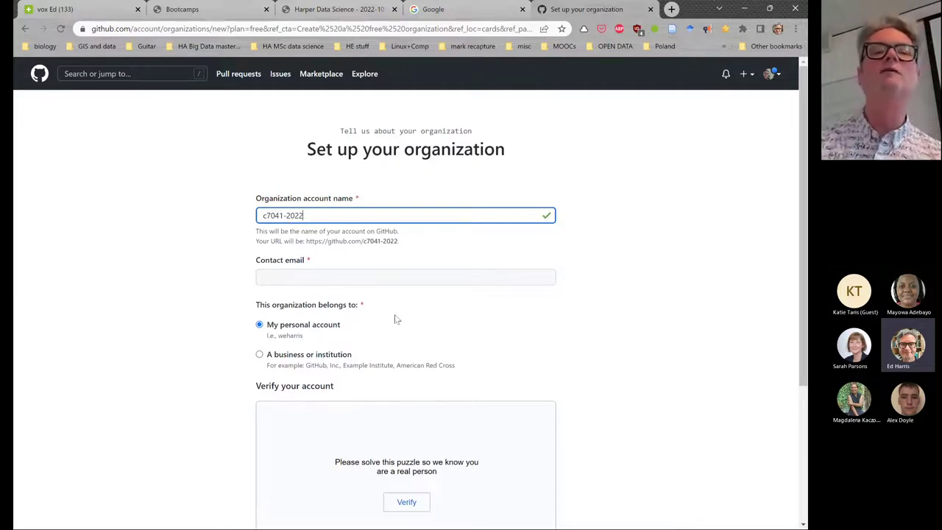
click(366, 277)
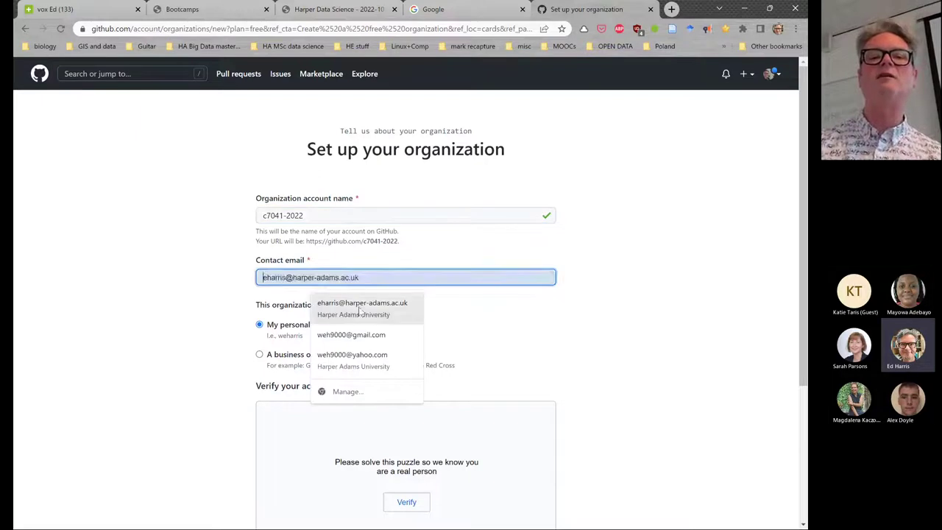
click(355, 336)
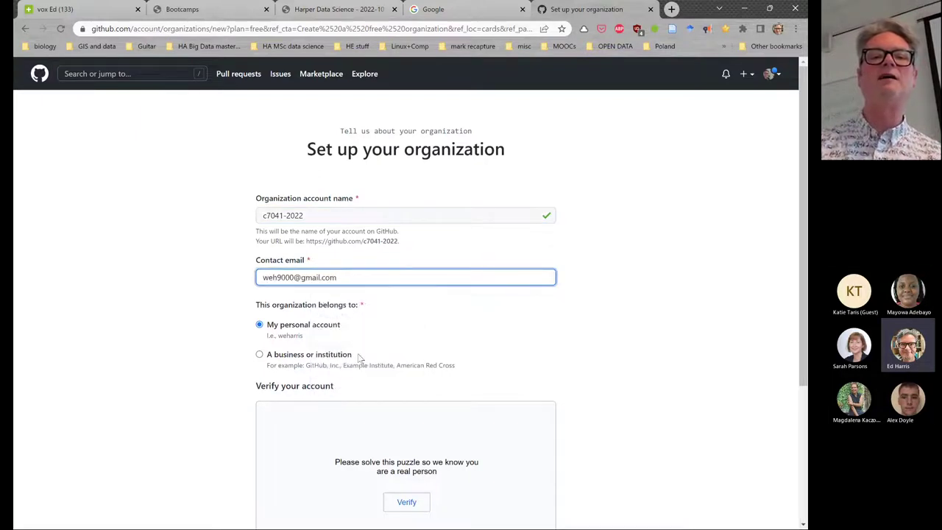
Complete the account verification puzzle, accept the Terms of Service and submit the organization setup form
scroll(361, 346, down, 1)
scroll(360, 347, down, 2)
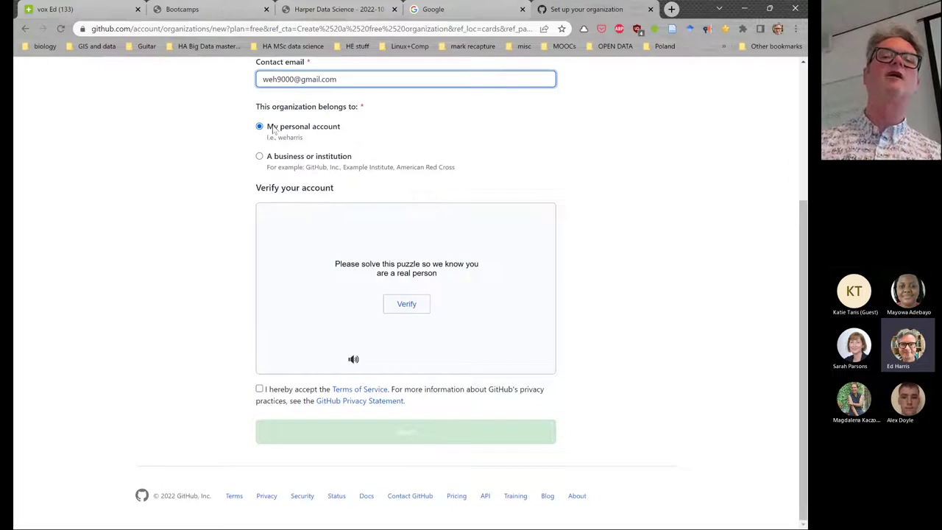
click(407, 304)
click(414, 275)
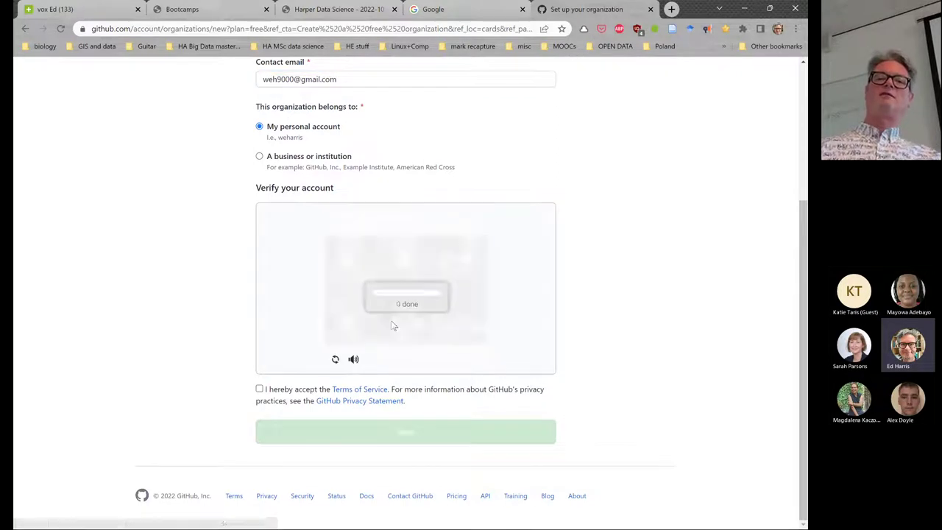
click(259, 389)
click(432, 432)
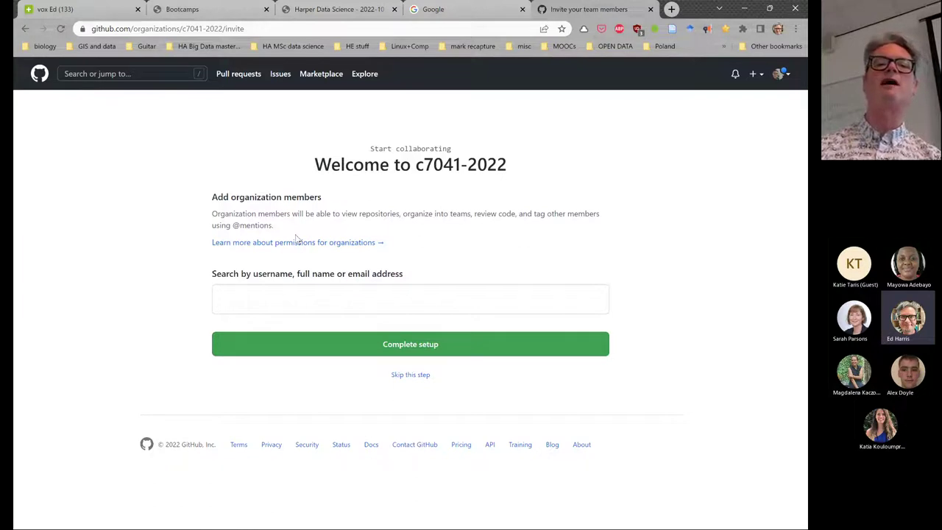
Skip adding organization members and select Writing code, Planning projects and Billing administration as day-to-day activities in the welcome survey
click(424, 376)
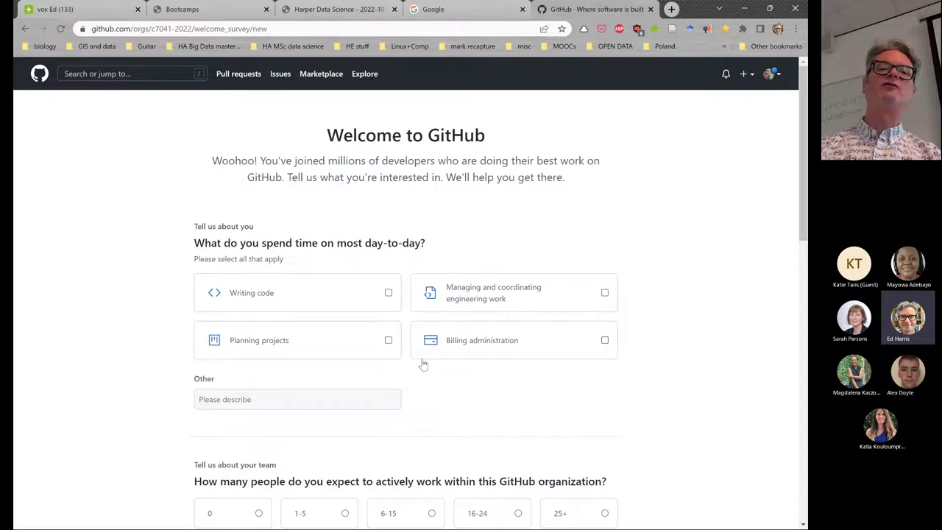
scroll(433, 364, down, 1)
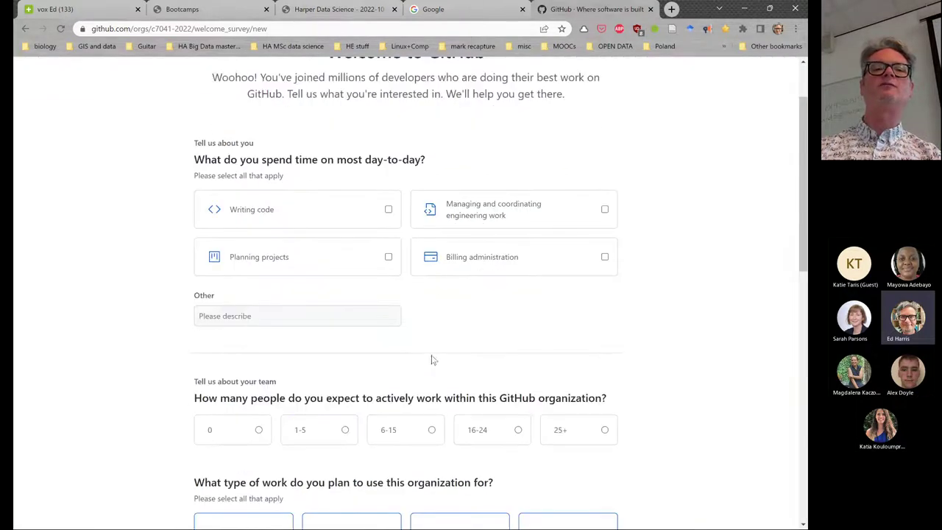
click(390, 210)
click(388, 257)
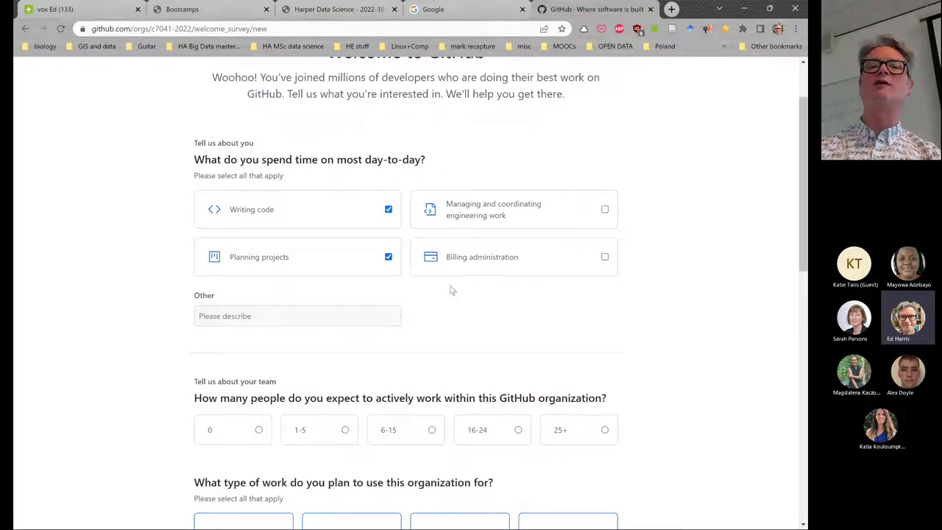
click(605, 258)
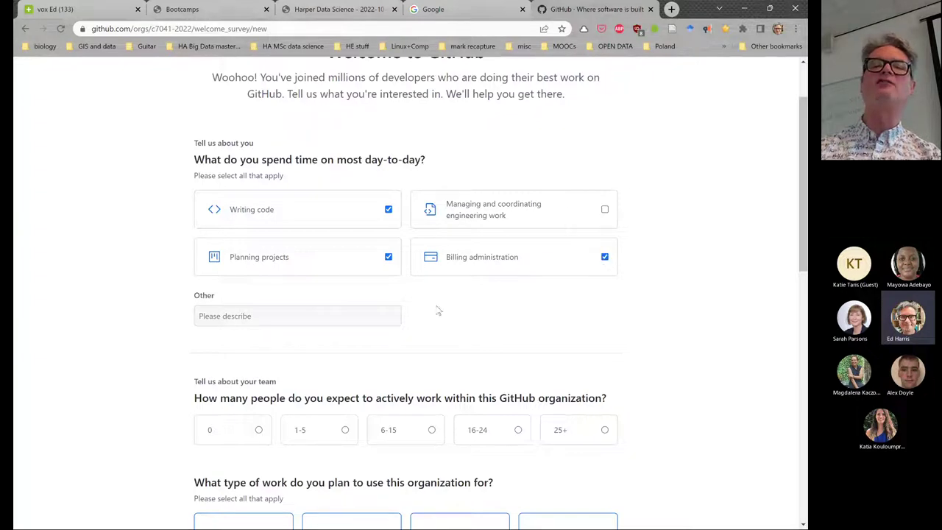
Choose 1-5 expected people and select Open source, Education, Personal and Work projects as the organization's planned work
scroll(365, 316, down, 2)
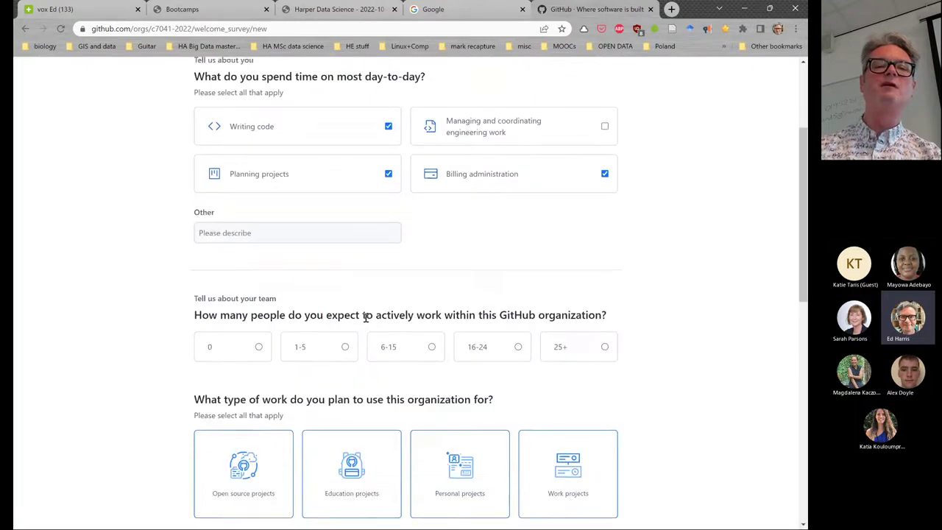
click(350, 295)
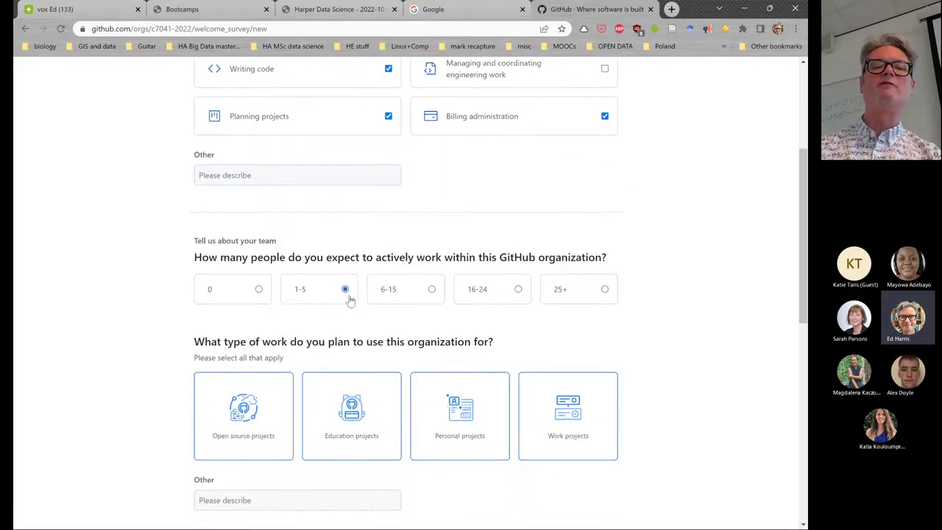
scroll(340, 317, down, 3)
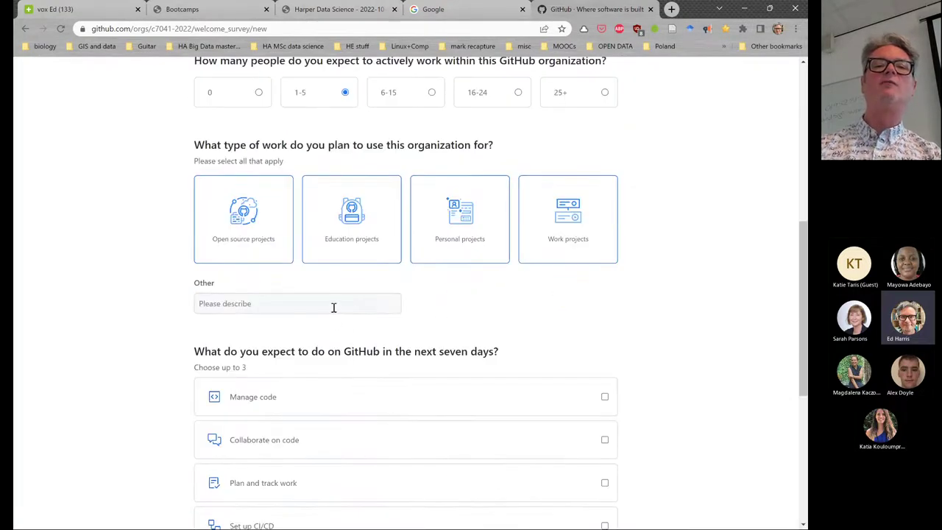
click(258, 232)
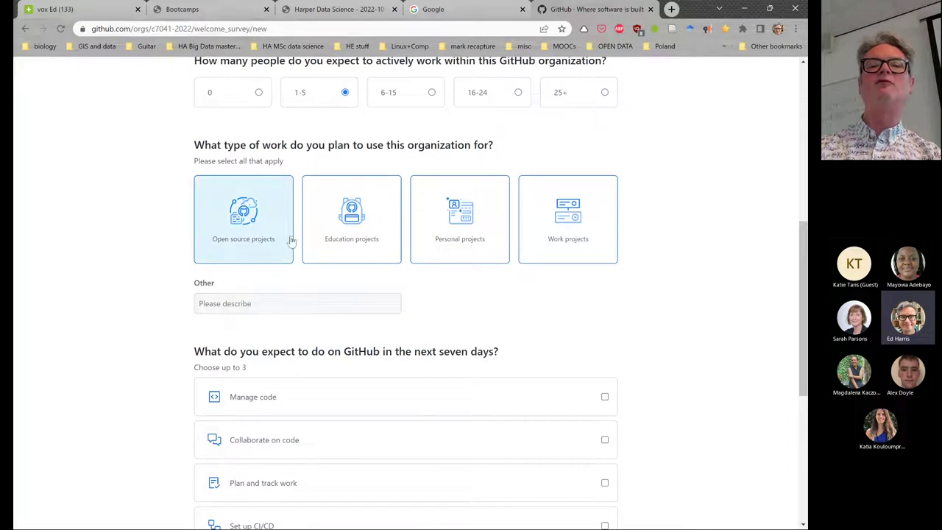
click(377, 239)
click(461, 228)
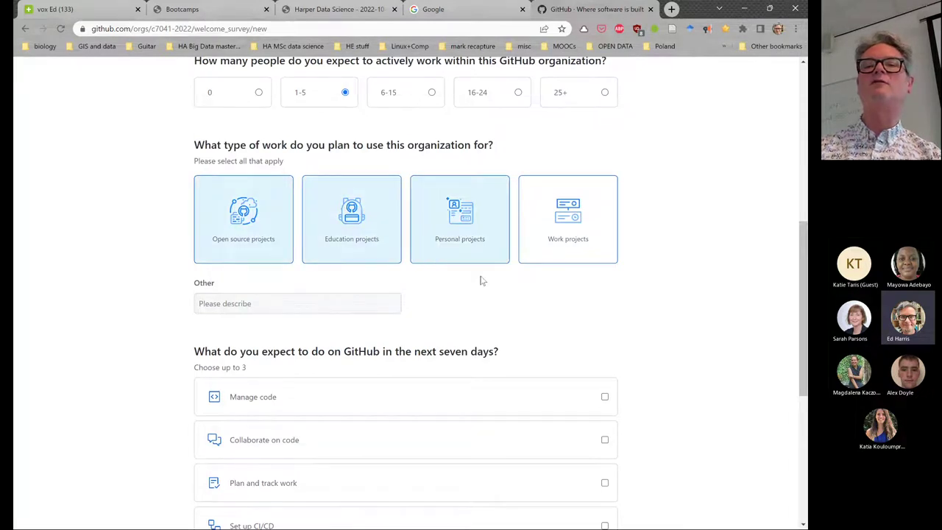
scroll(400, 305, down, 3)
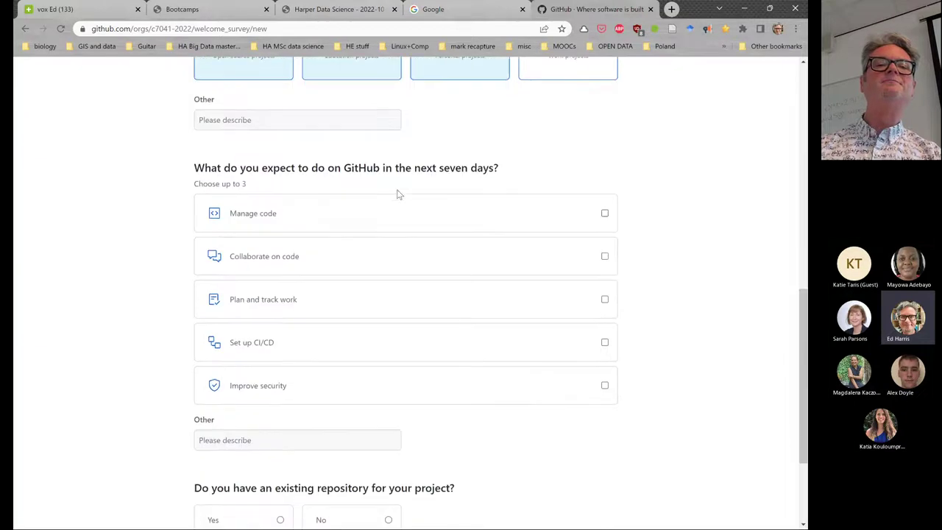
click(559, 70)
scroll(521, 133, up, 5)
scroll(364, 261, down, 3)
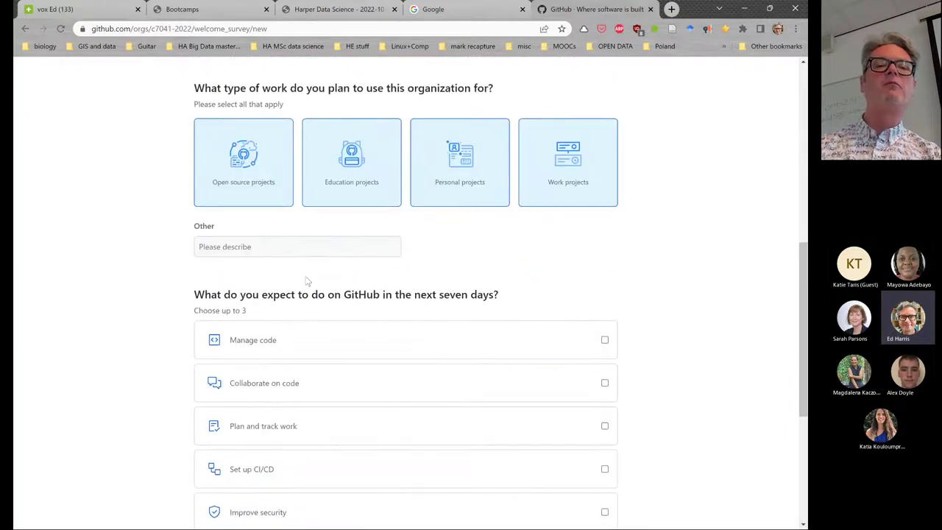
Select Manage code, Collaborate on code and Plan and track work, answer No to an existing repository, and submit the survey
scroll(306, 280, down, 2)
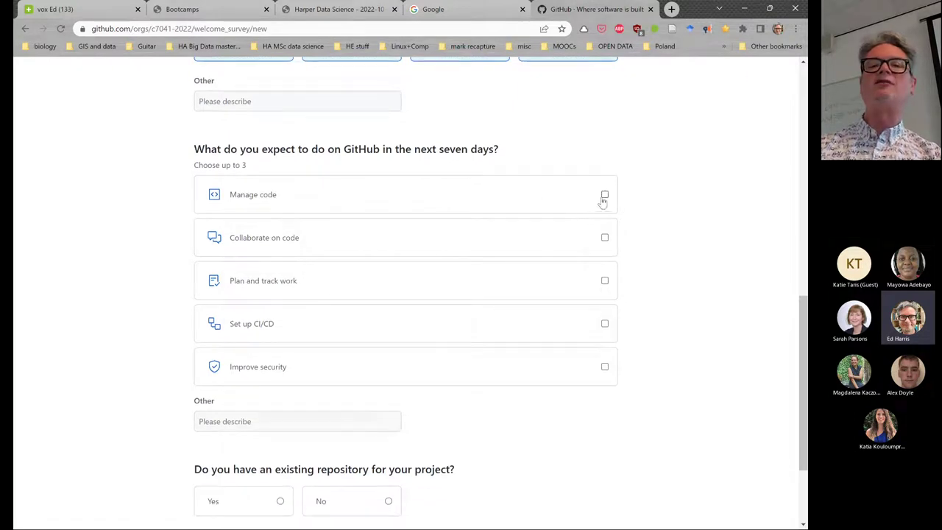
click(604, 196)
click(604, 239)
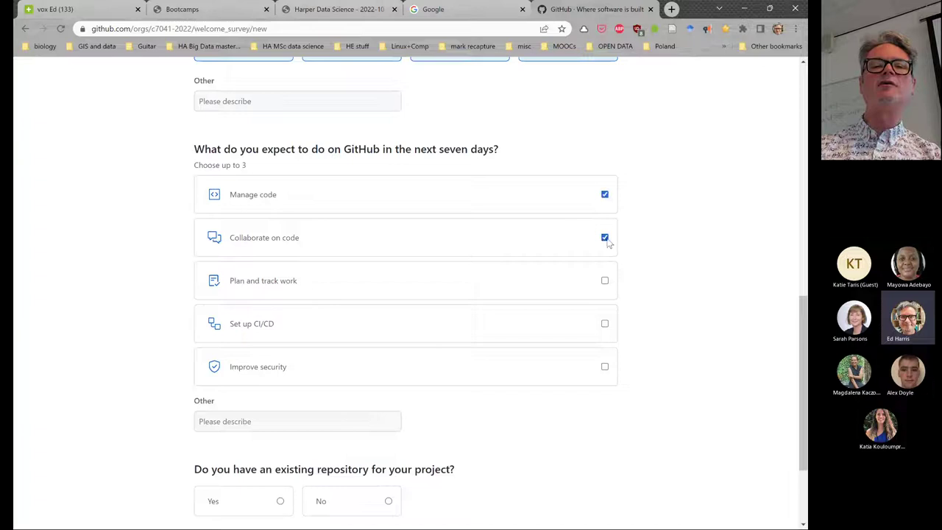
click(604, 282)
scroll(338, 358, down, 3)
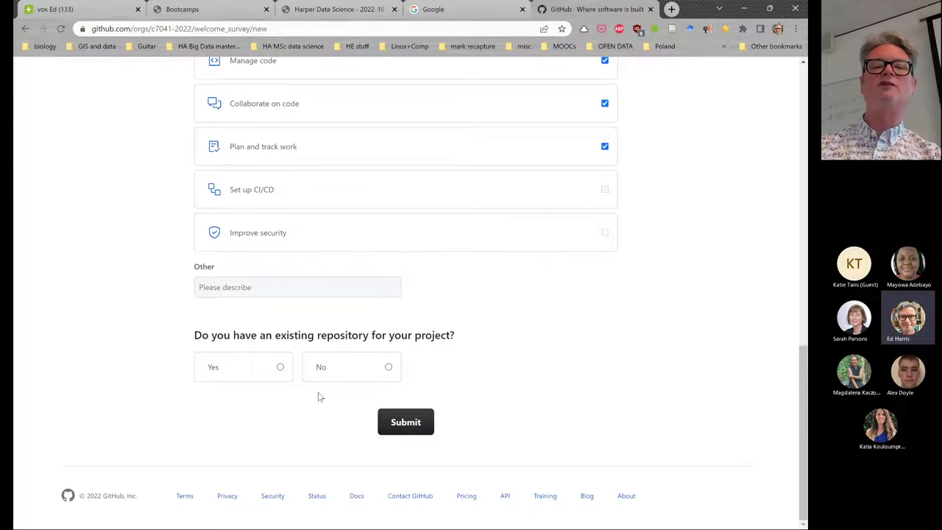
click(389, 367)
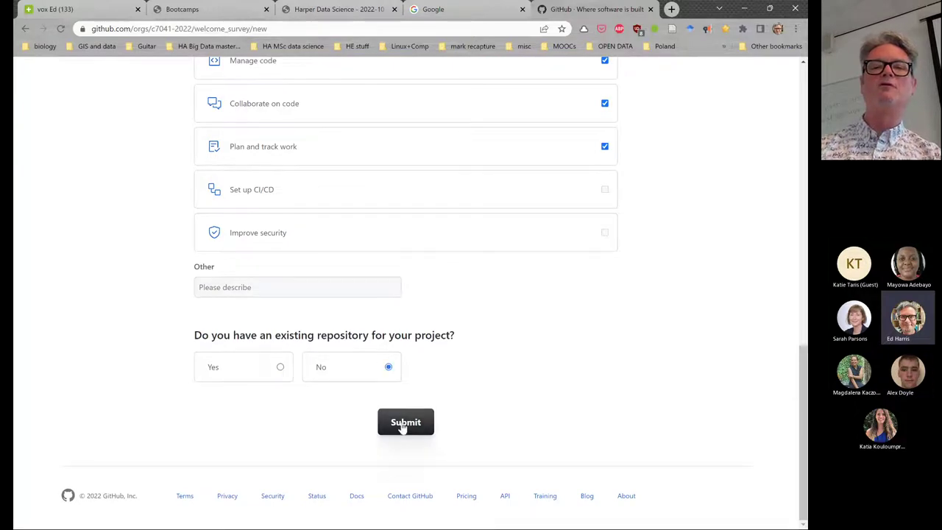
click(405, 424)
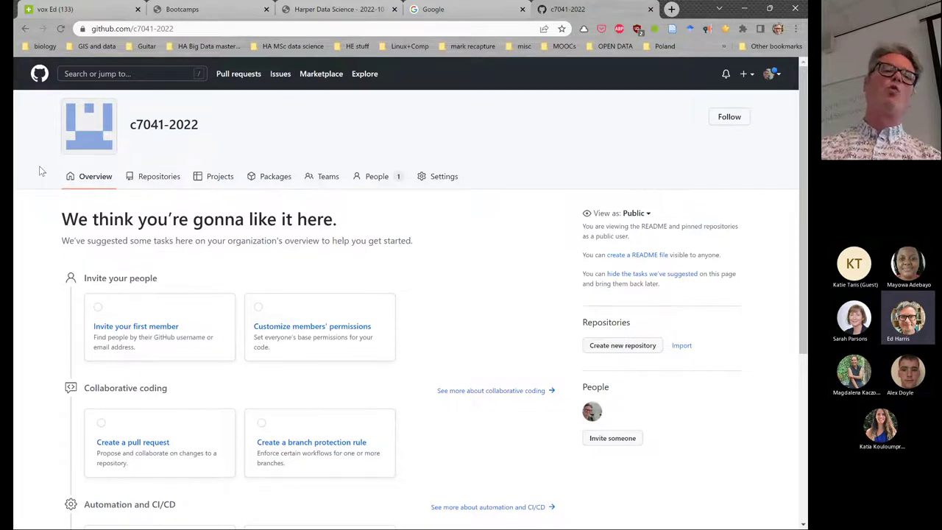
Open the c7041-2022 organization's general settings and look at the signed-in account's options
click(443, 176)
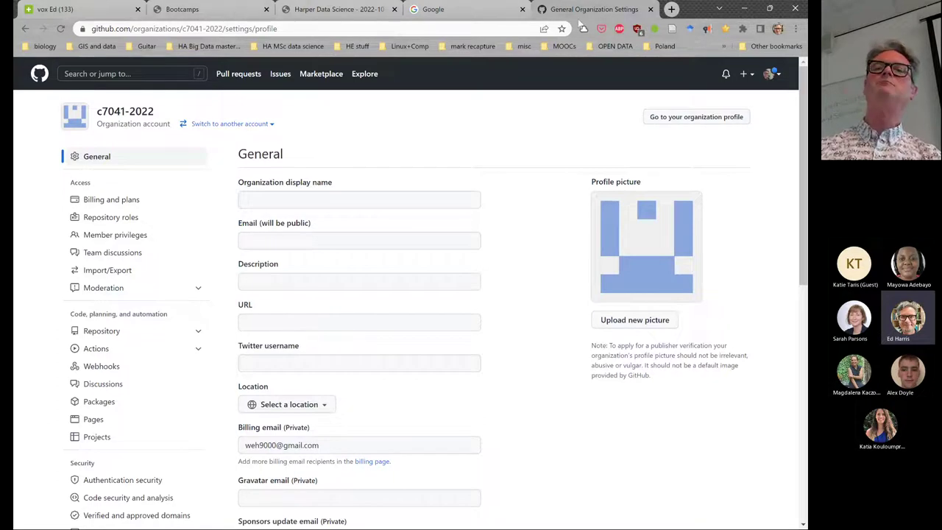
click(773, 76)
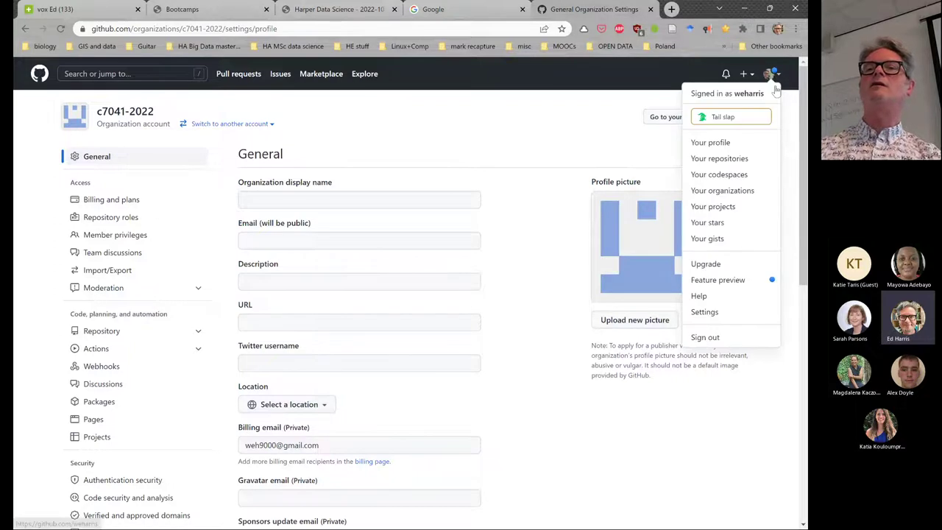
click(774, 76)
click(769, 75)
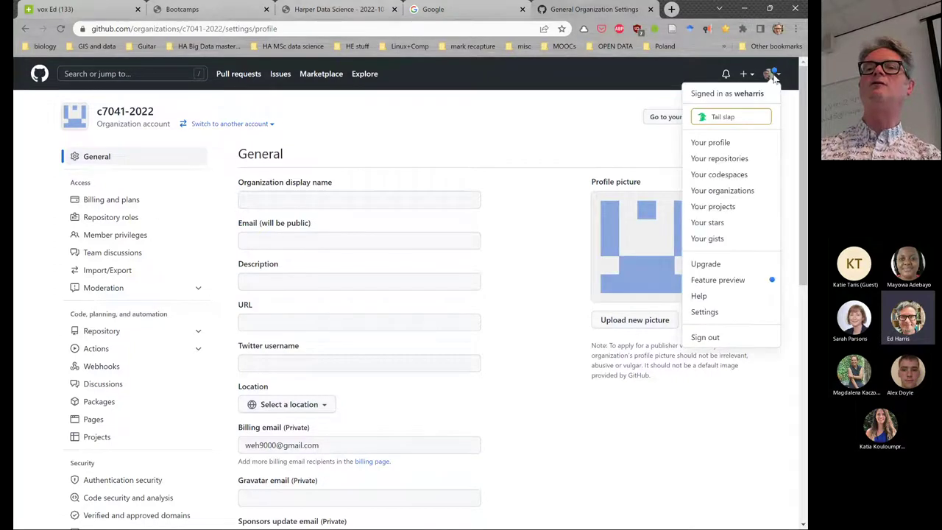
Open the signed-in account's GitHub profile page in a new tab and look at its list of organizations
click(672, 9)
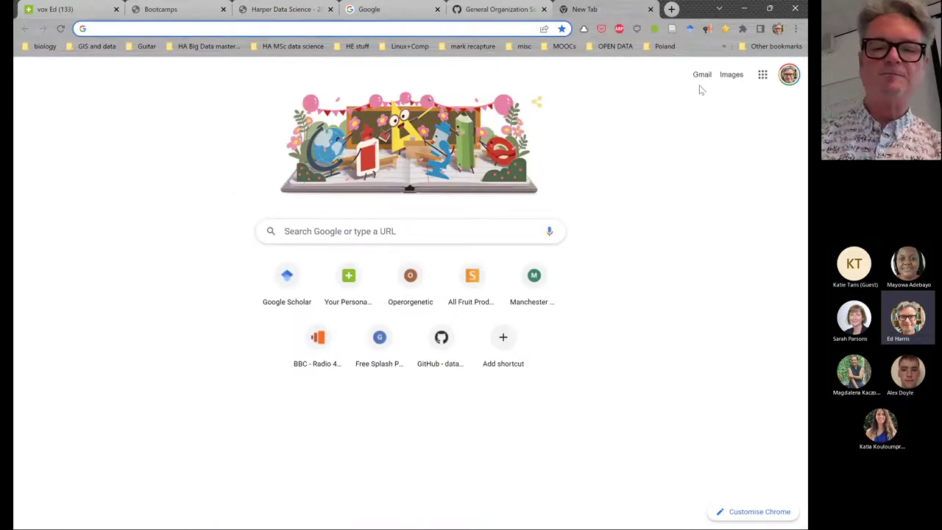
text(github.)
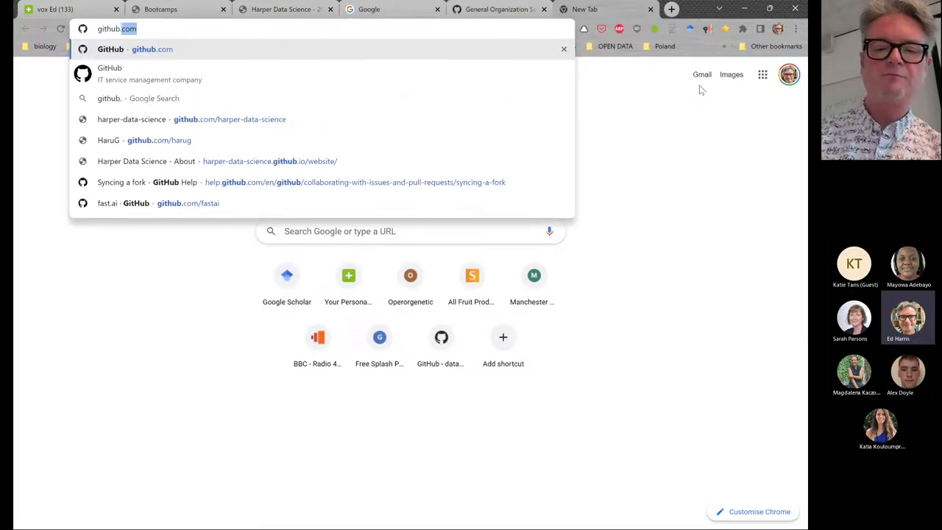
text(com/weh)
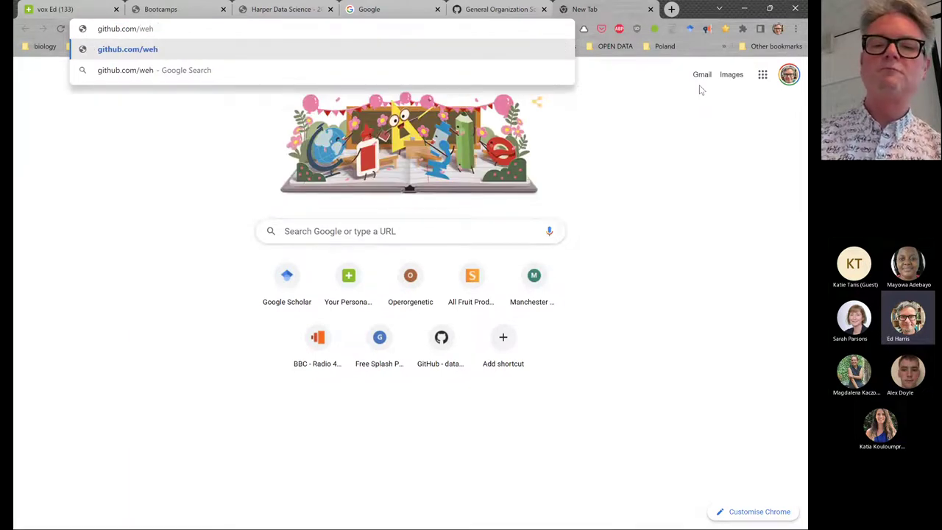
text(90)
key(BackSpace)
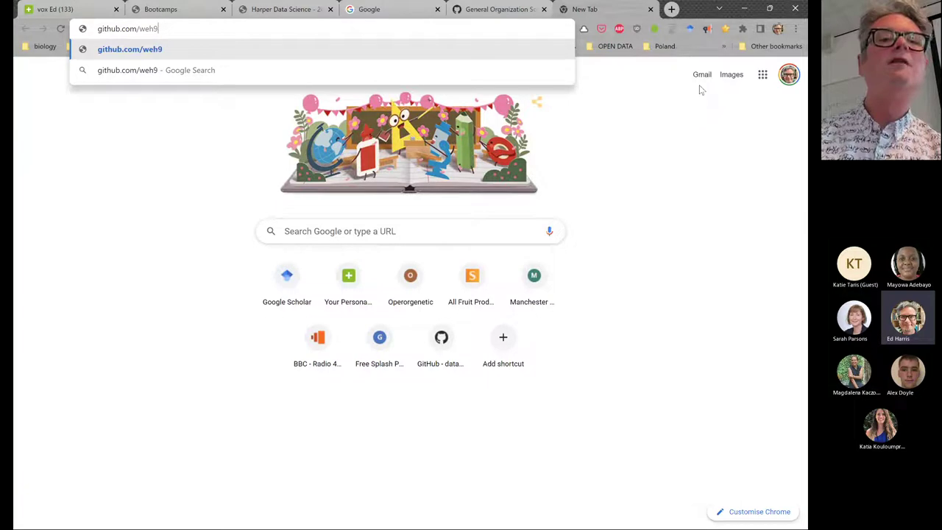
key(BackSpace)
text(arris)
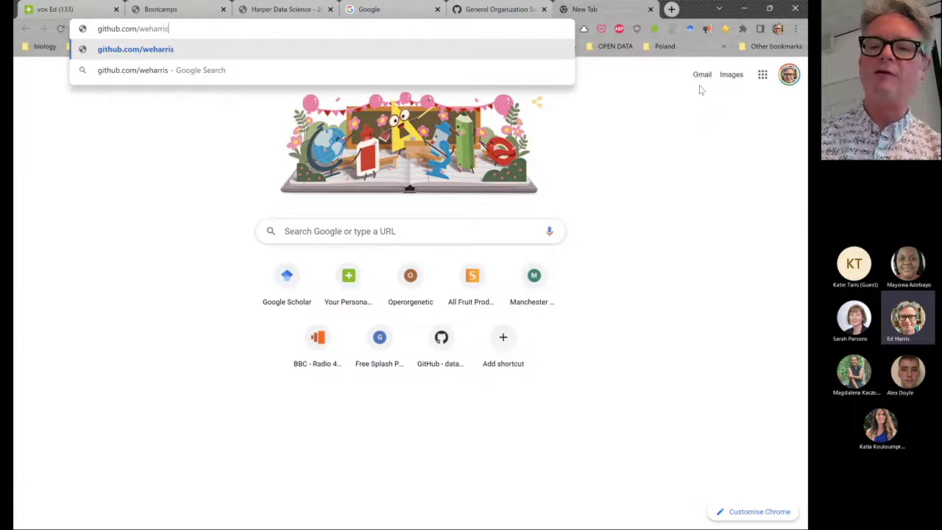
key(Return)
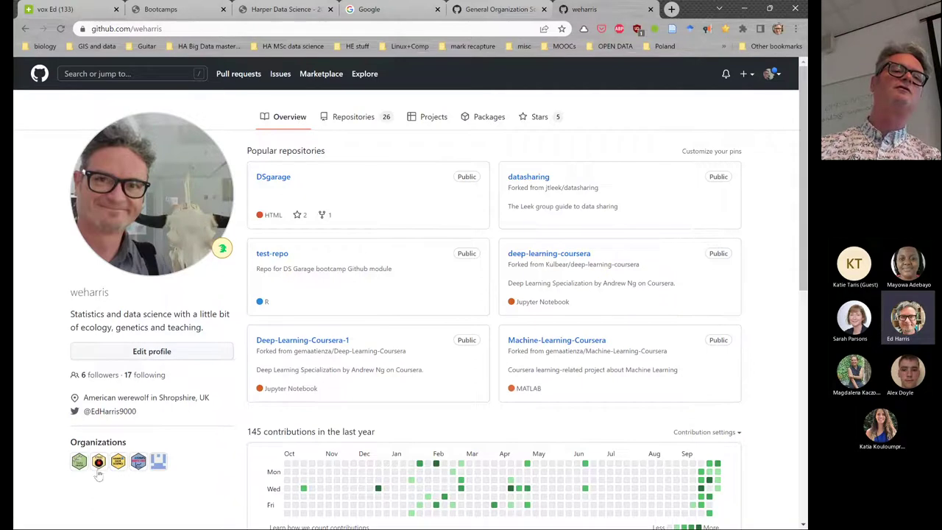
mouse_move(99, 471)
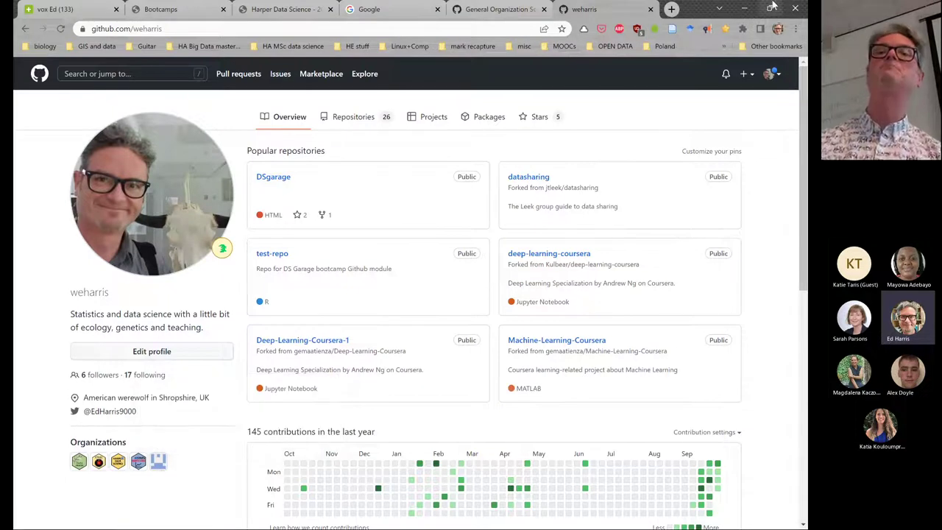
Go back to the c7041-2022 organization, look at its overview page and reopen its general settings
click(516, 11)
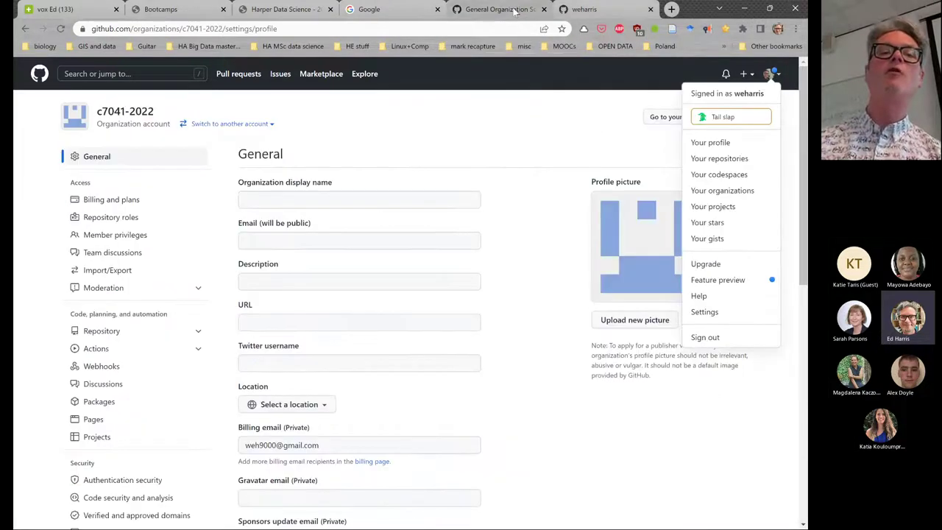
click(487, 145)
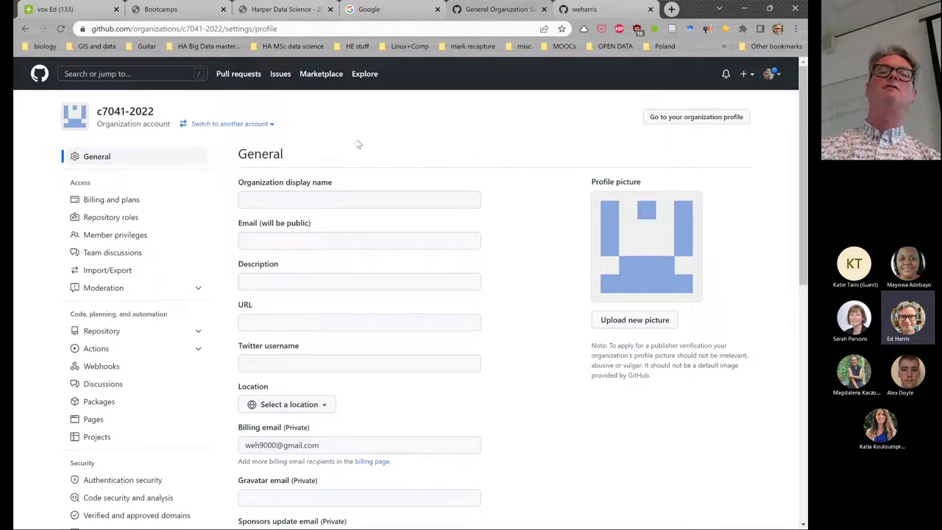
click(25, 28)
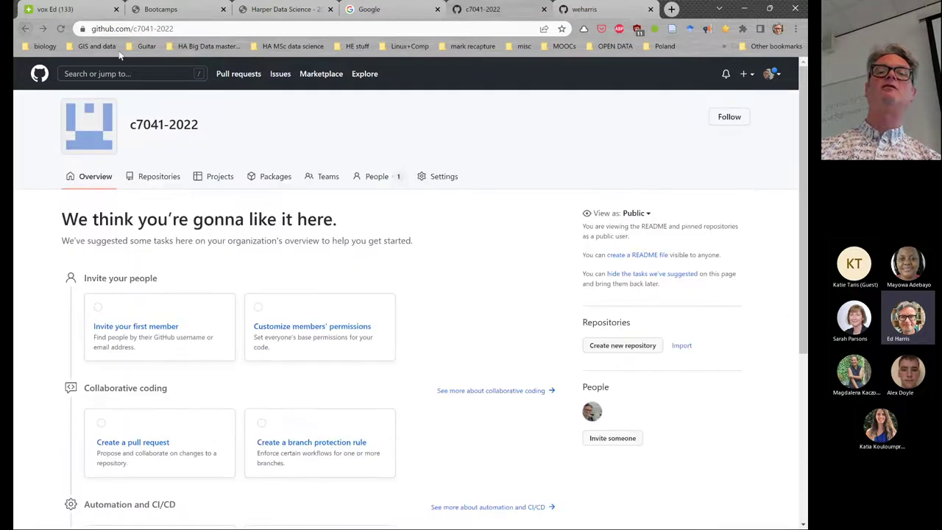
click(444, 179)
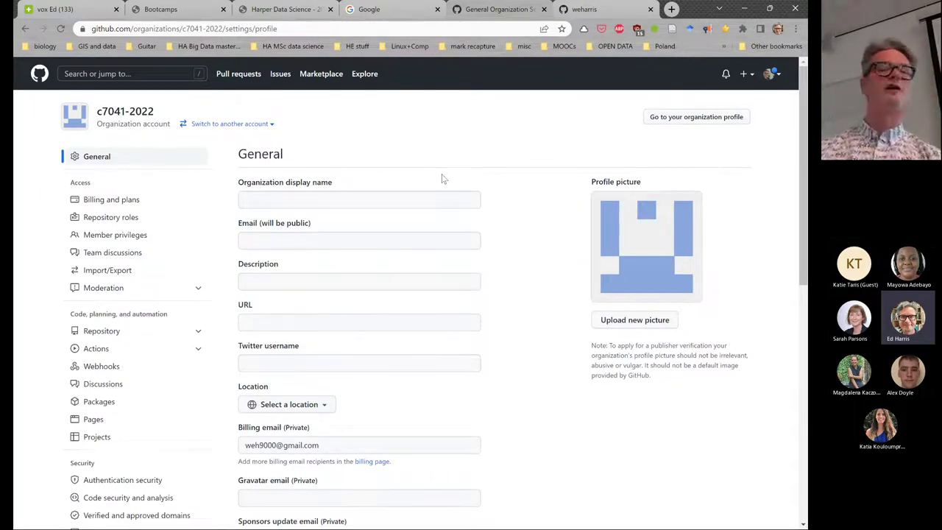
key(alt+Tab)
key(alt+Tab)
key(alt+Tab)
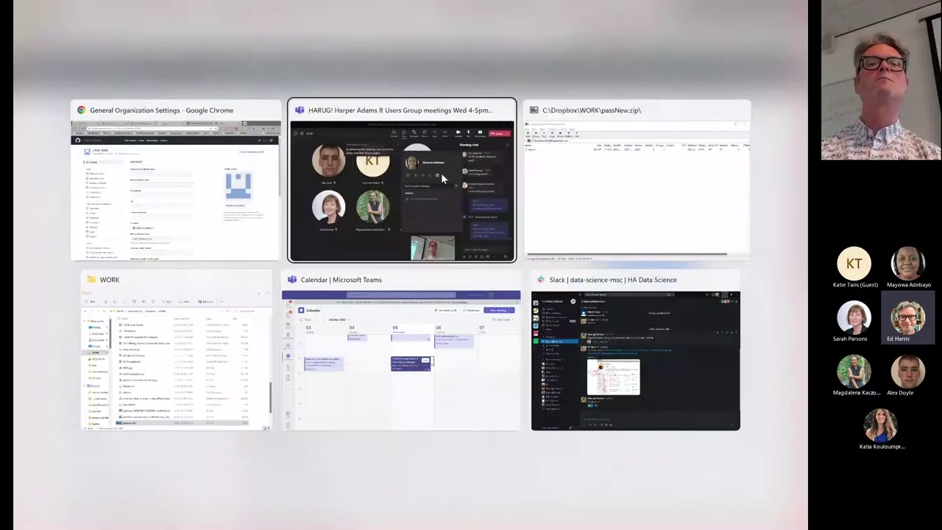
key(alt+Tab)
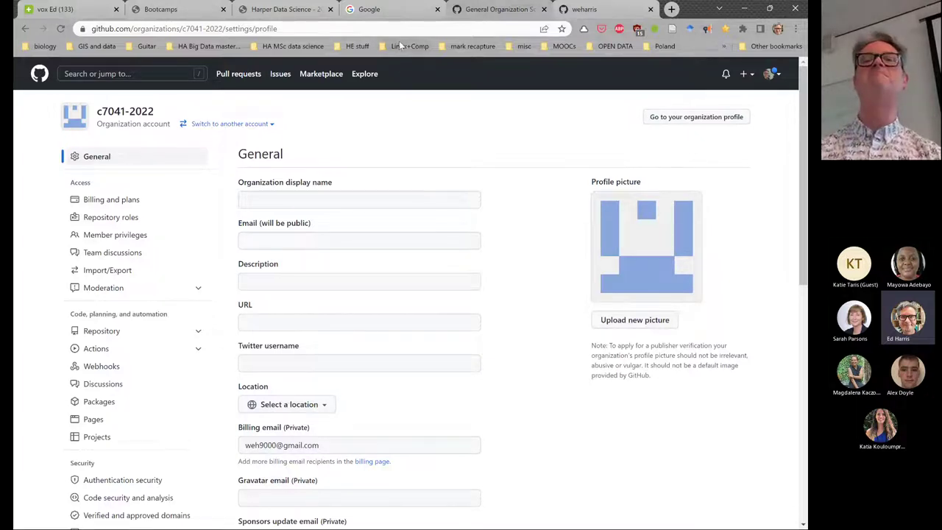
Read the Harper Data Science guide's instructions on creating the GitHub organization and section 1.2 on creating a repository
click(275, 10)
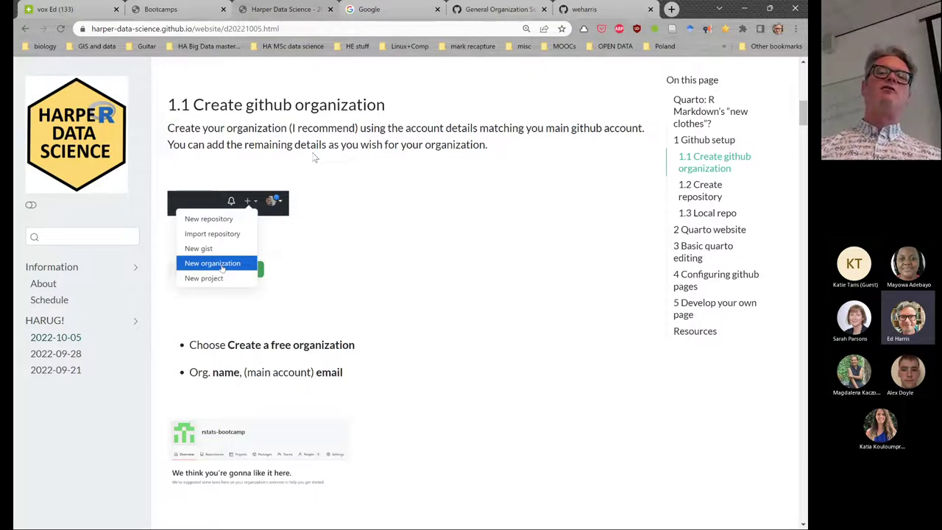
scroll(341, 158, down, 3)
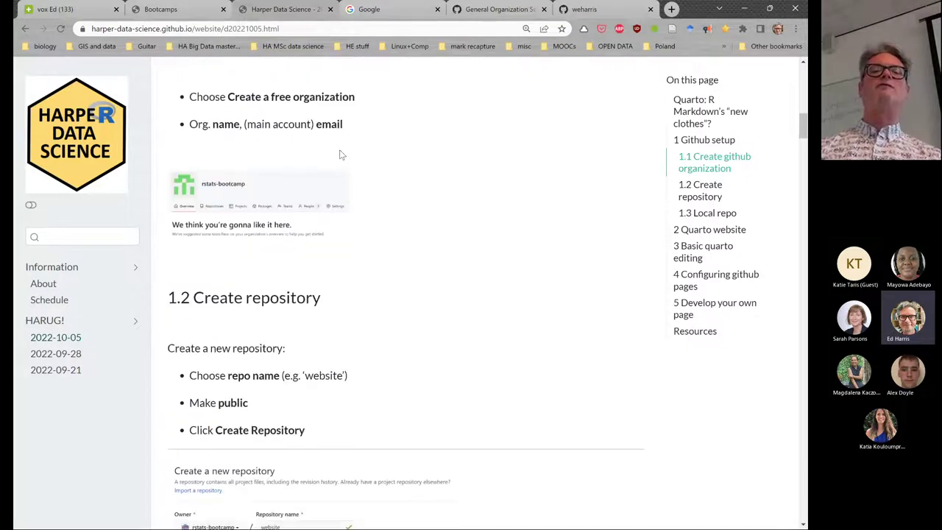
drag(234, 96, 325, 97)
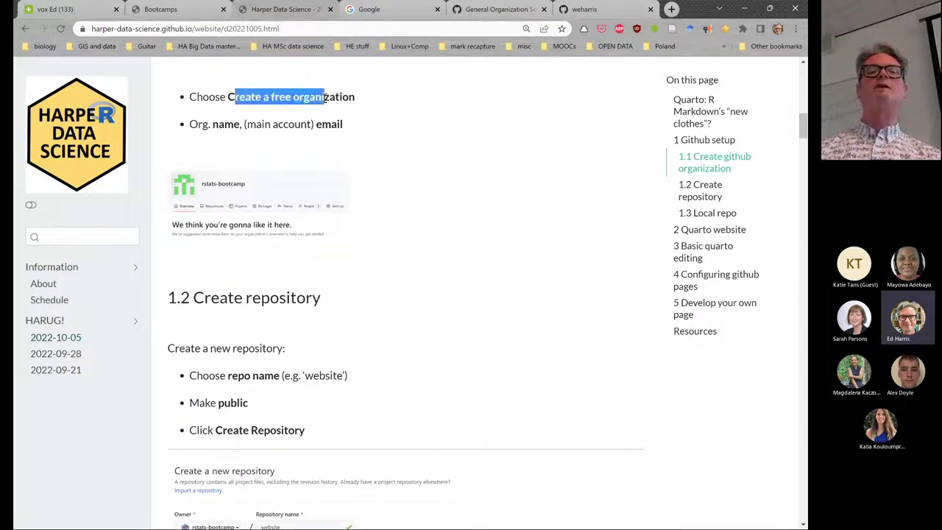
drag(222, 125, 323, 125)
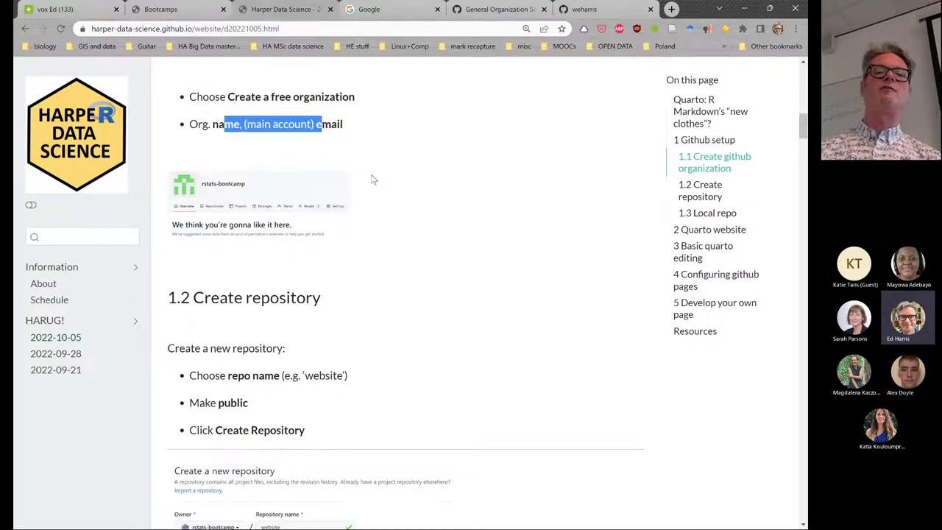
scroll(371, 179, down, 3)
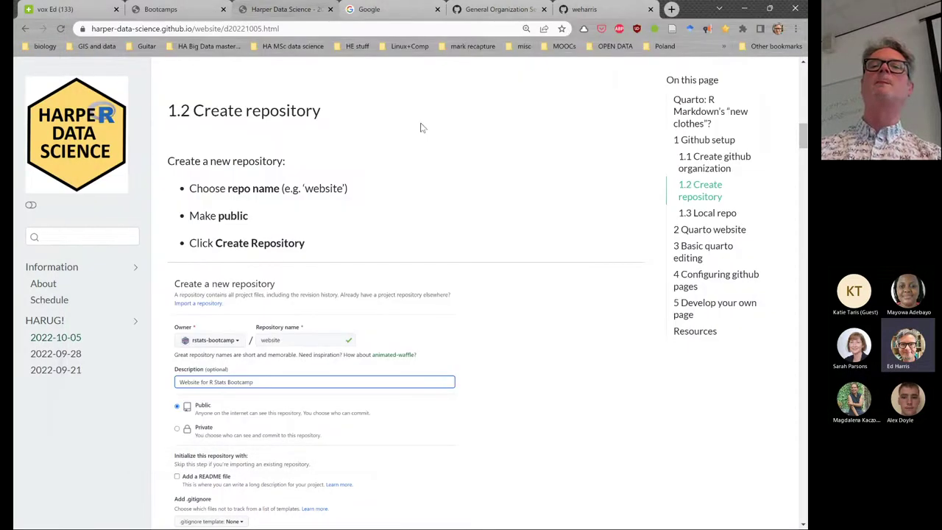
Start a new repository from the c7041-2022 organization's repositories page, naming it website and making it public
click(495, 10)
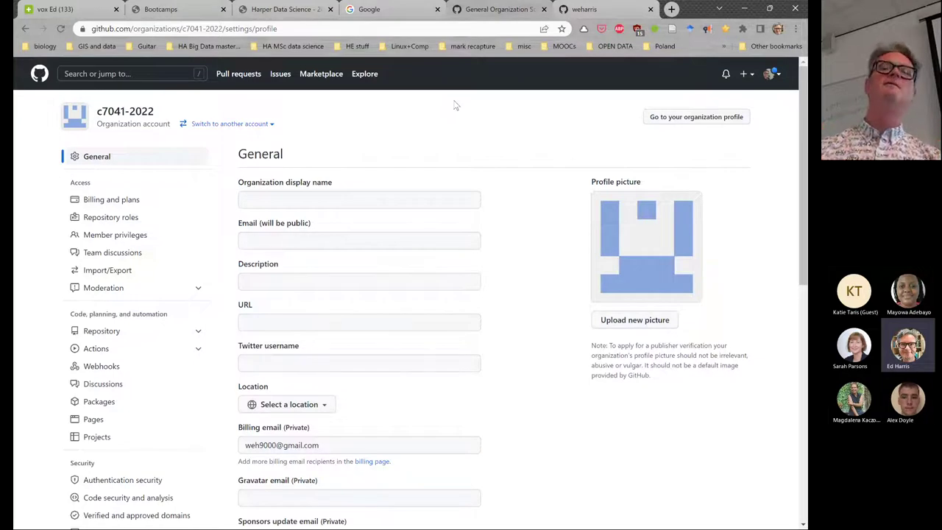
click(120, 110)
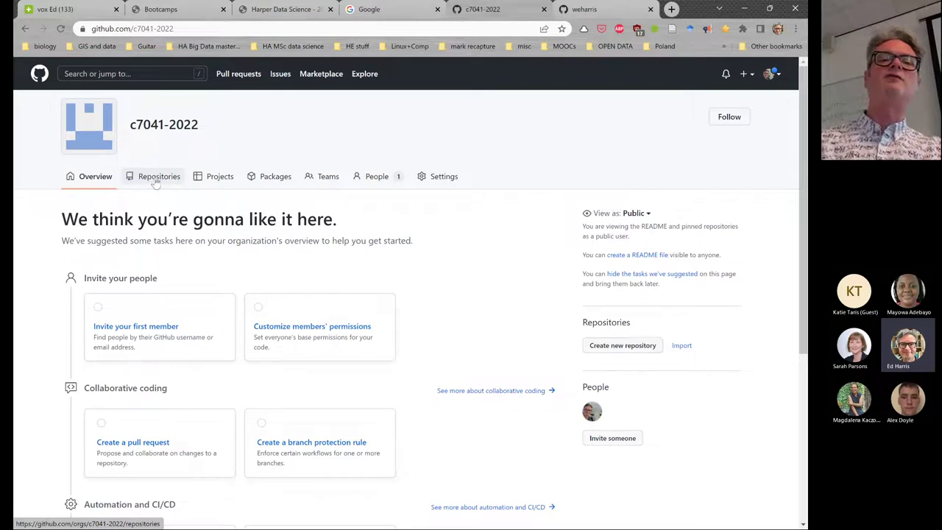
click(156, 180)
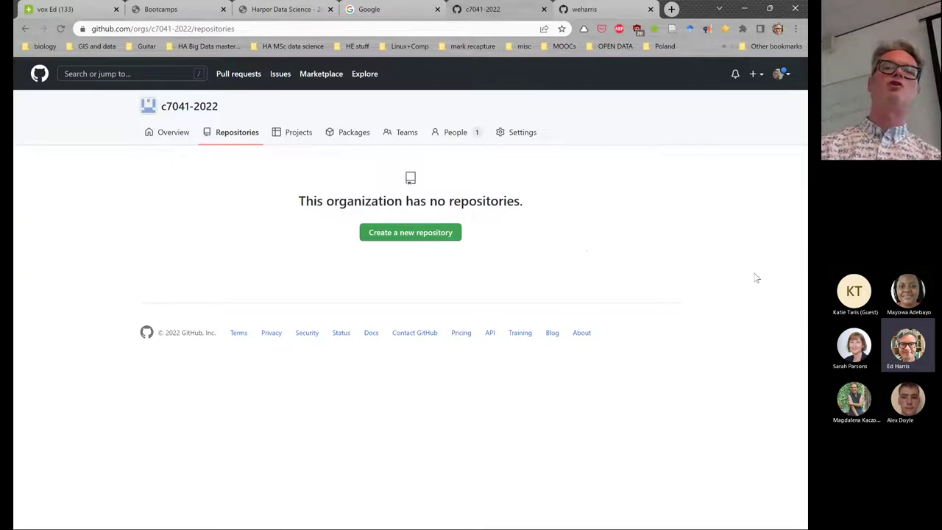
click(437, 240)
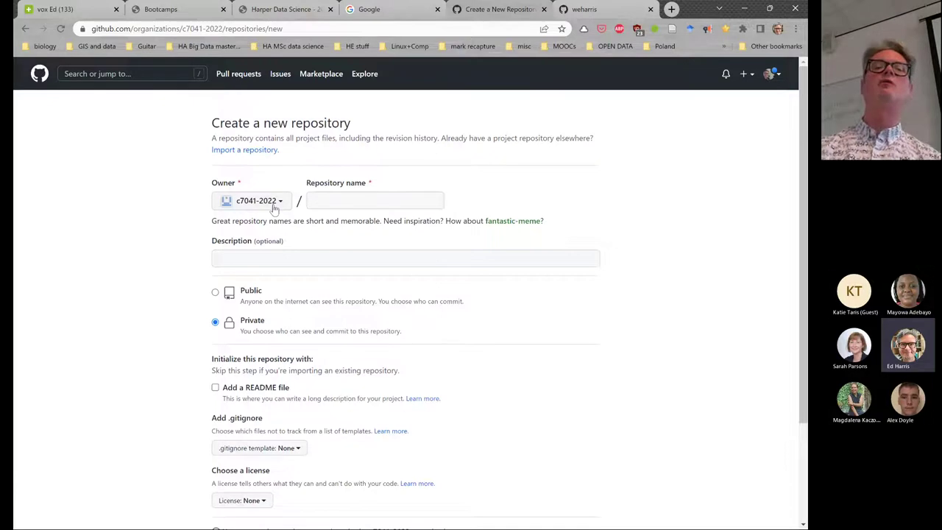
click(376, 202)
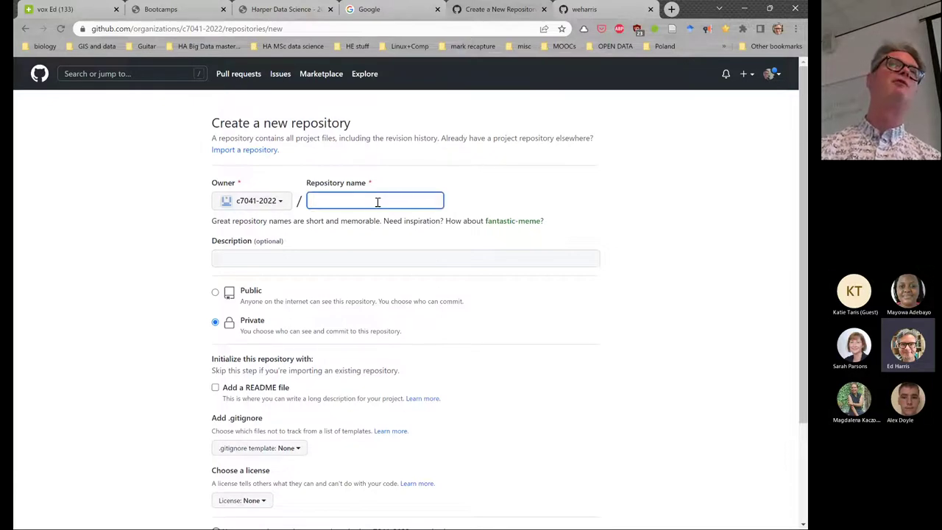
text(website)
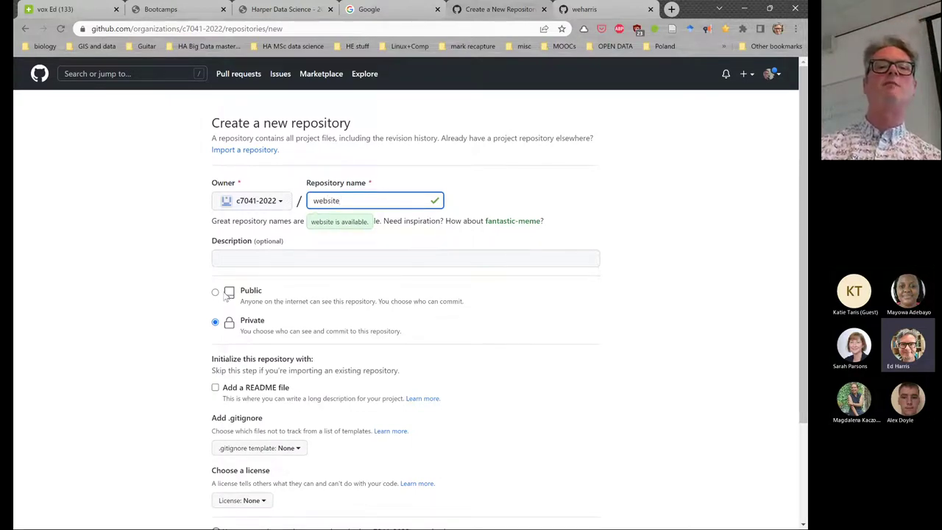
click(216, 293)
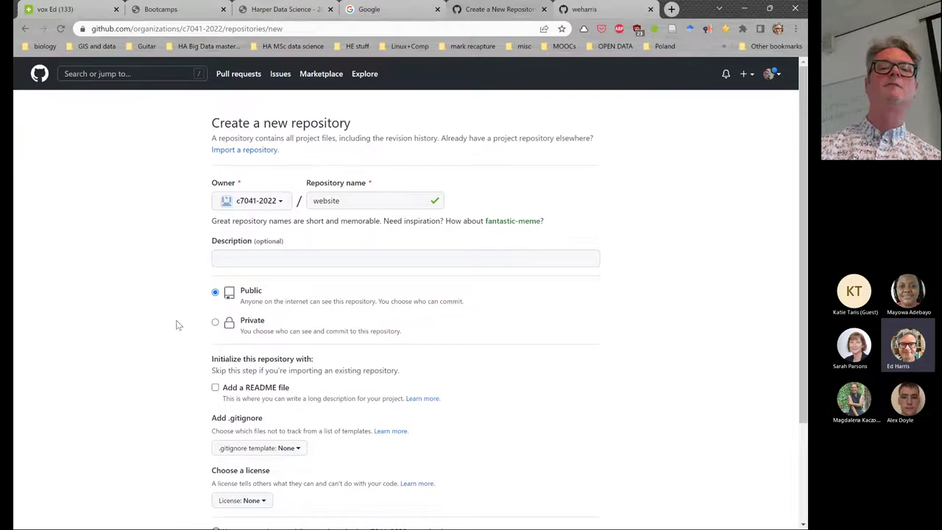
Review the website repository's options, leave out the README, .gitignore template and license, and create the repository
scroll(177, 324, down, 1)
key(ctrl+plus)
key(ctrl+plus)
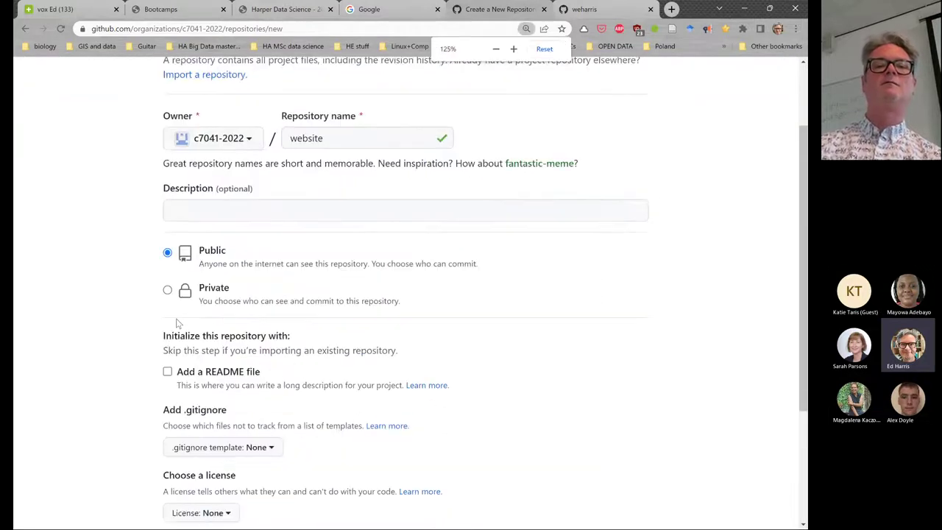
scroll(177, 324, down, 2)
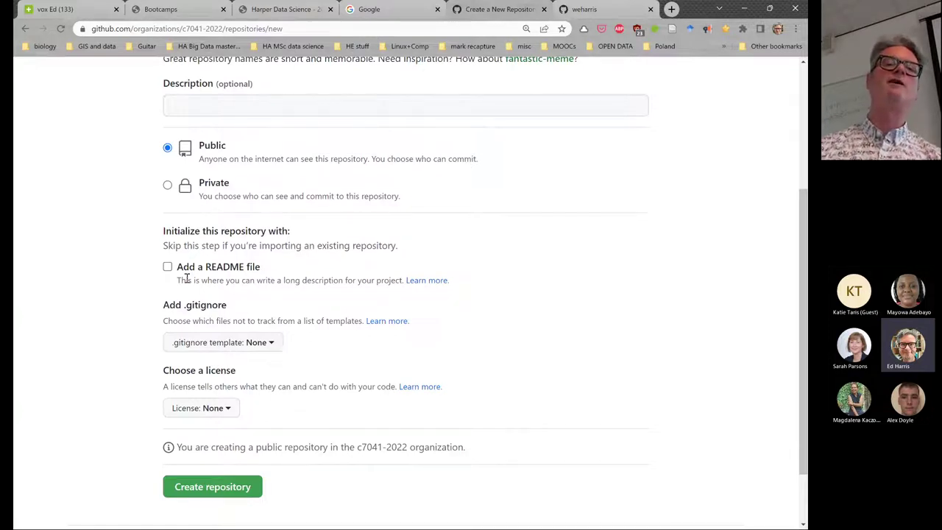
scroll(365, 440, down, 2)
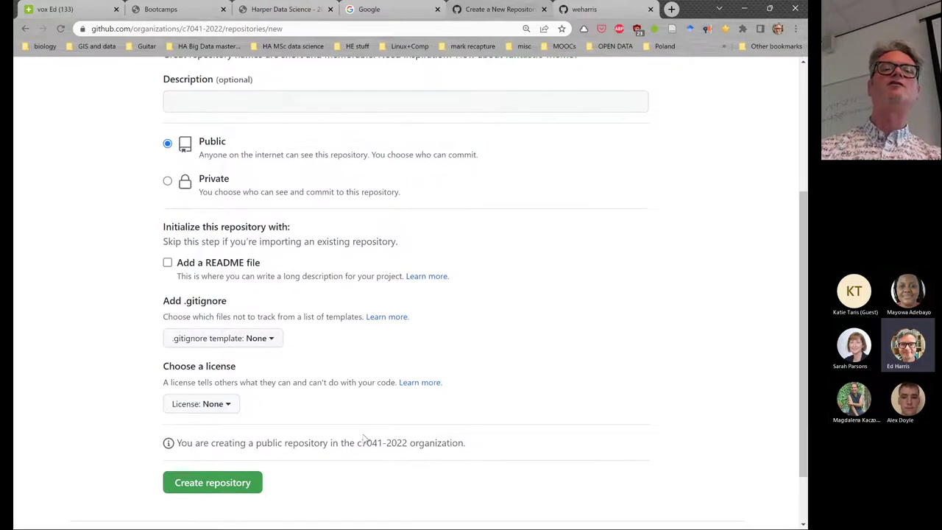
scroll(368, 439, up, 3)
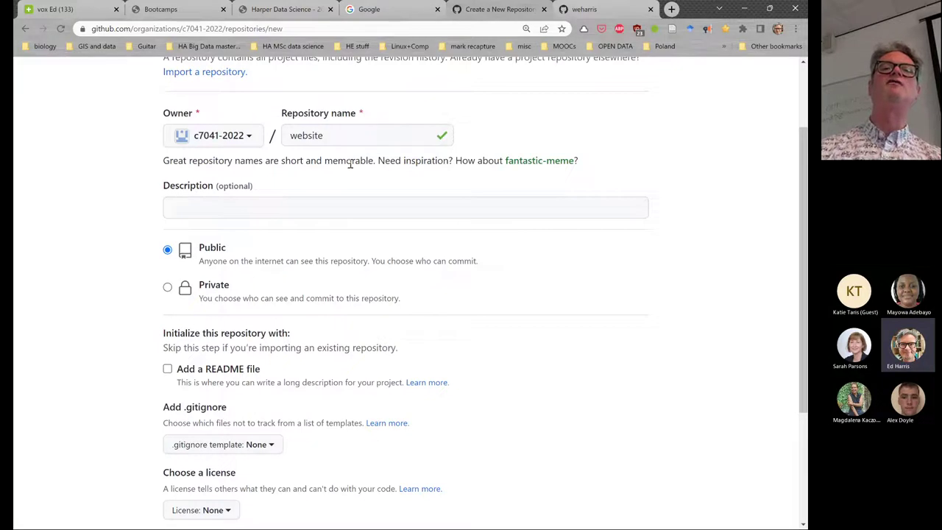
scroll(262, 323, down, 3)
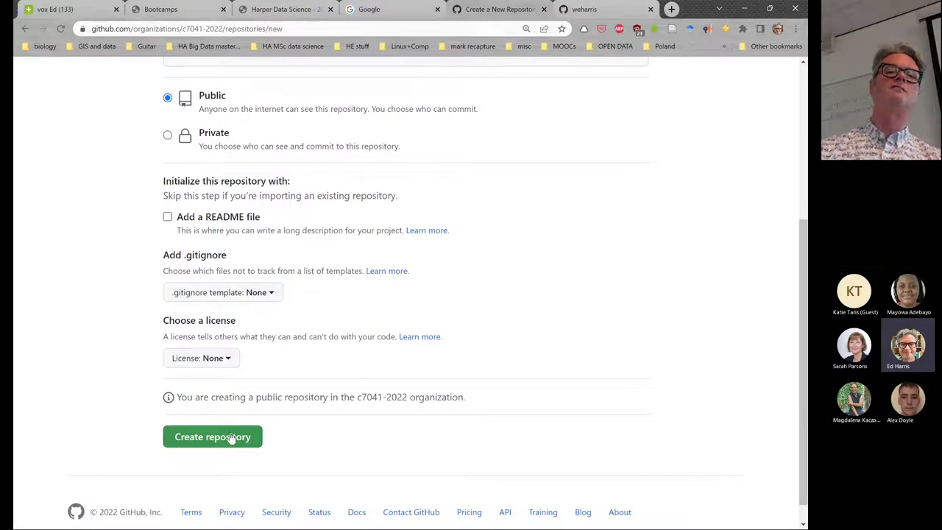
click(231, 438)
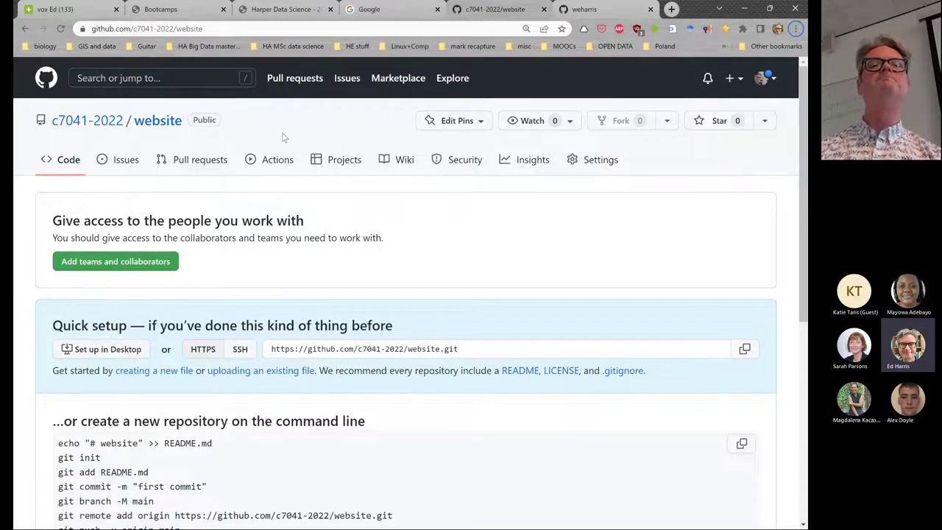
Return to the Harper Data Science guide and read section 1.3 on setting up the local repo in GitHub Desktop
click(209, 11)
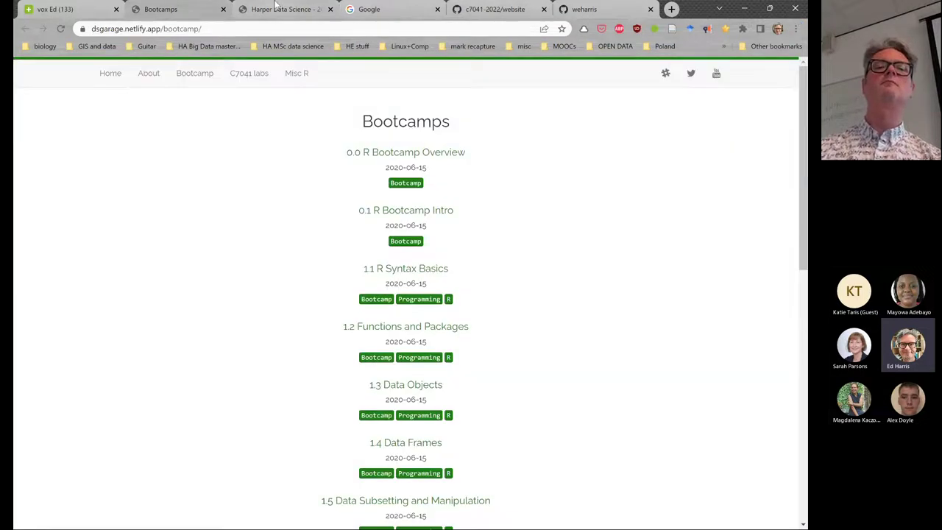
click(308, 6)
scroll(358, 238, down, 3)
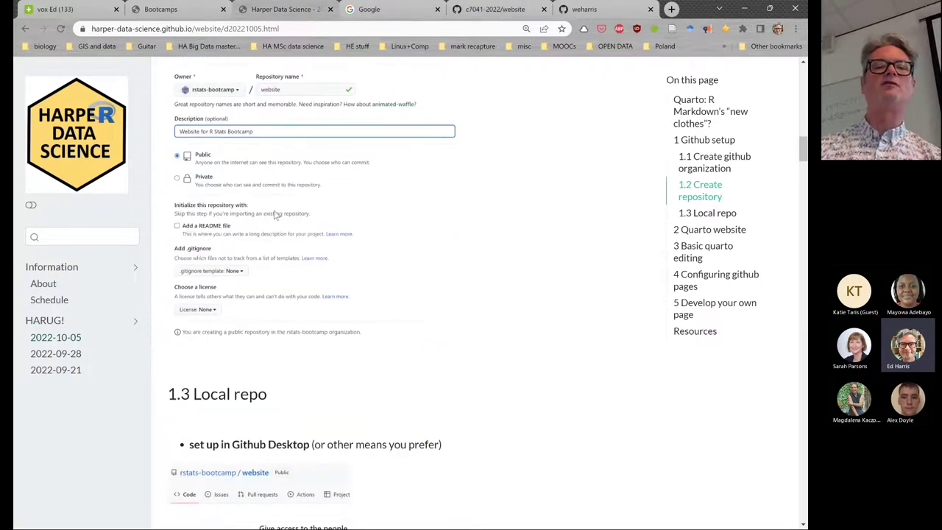
scroll(302, 293, down, 2)
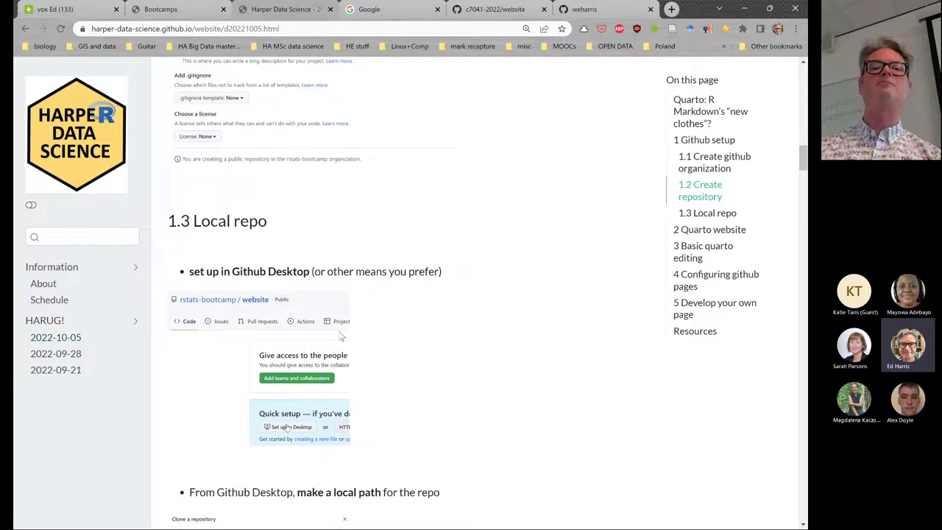
scroll(348, 310, down, 1)
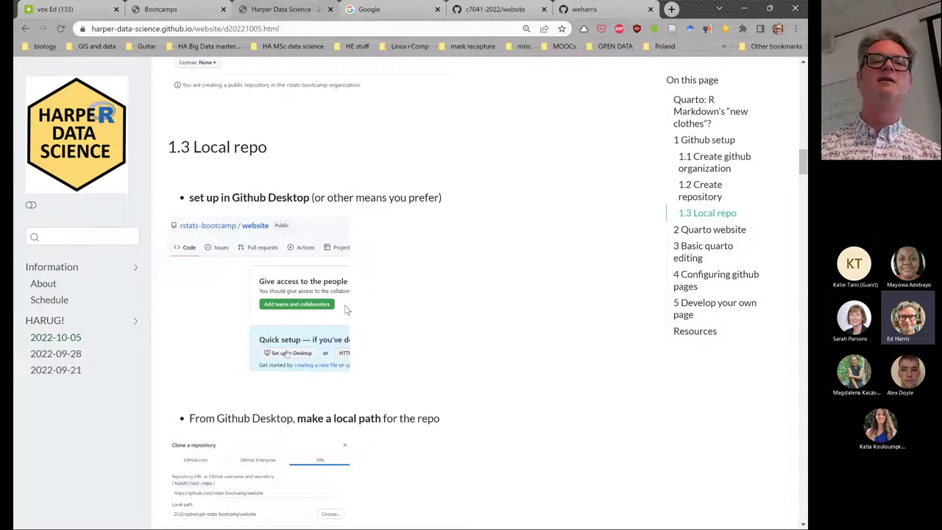
Search the computer for GitHub Desktop, open its official website from the results, and download the Windows (64bit) installer
scroll(459, 224, down, 1)
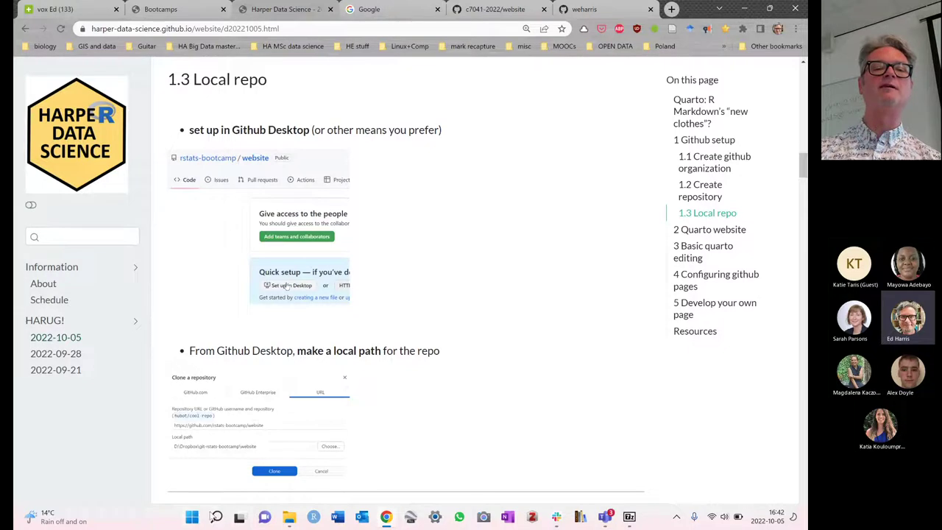
click(192, 516)
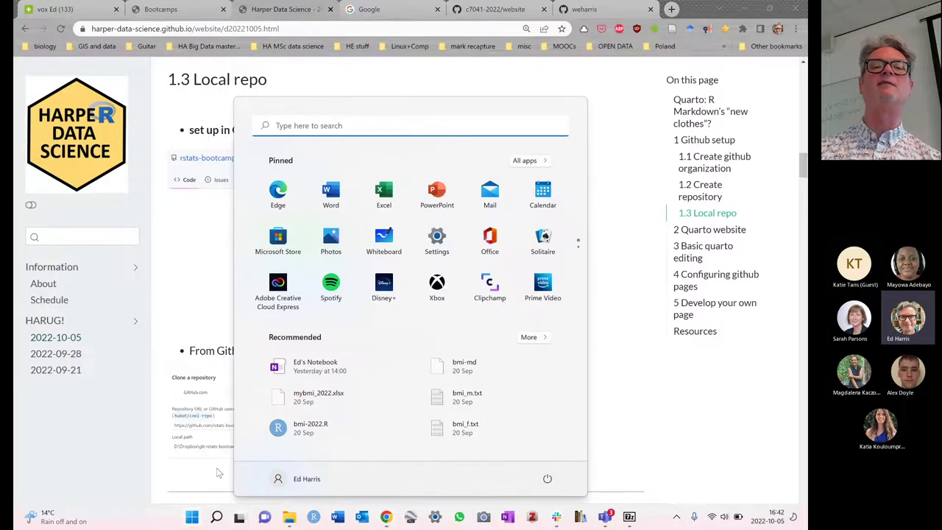
click(303, 127)
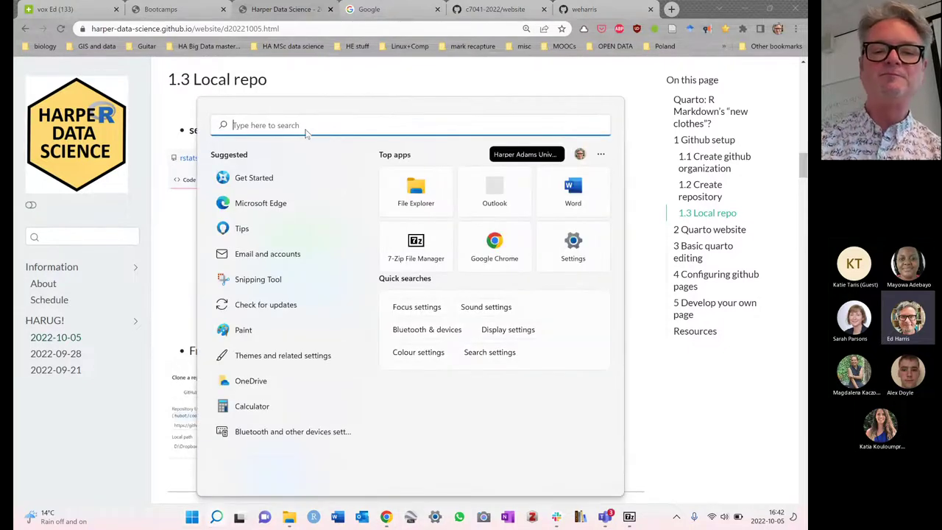
text(git)
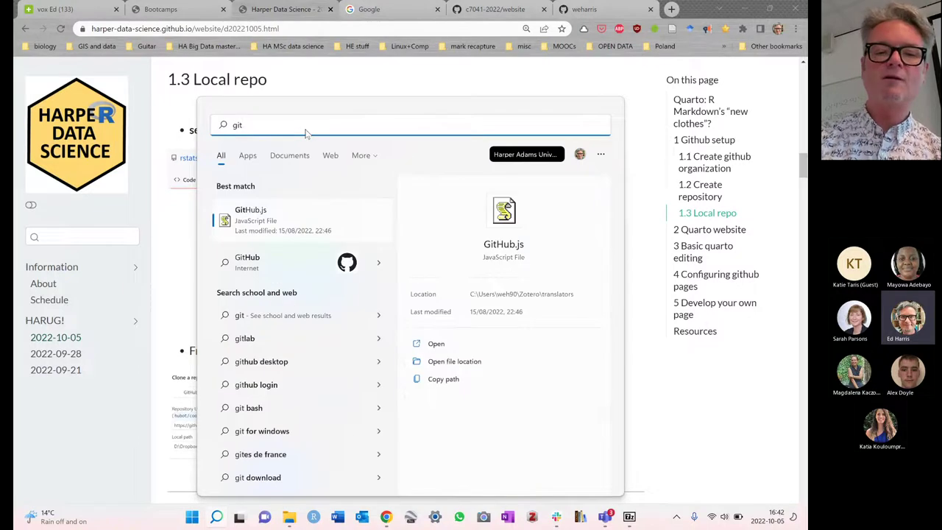
text(hub )
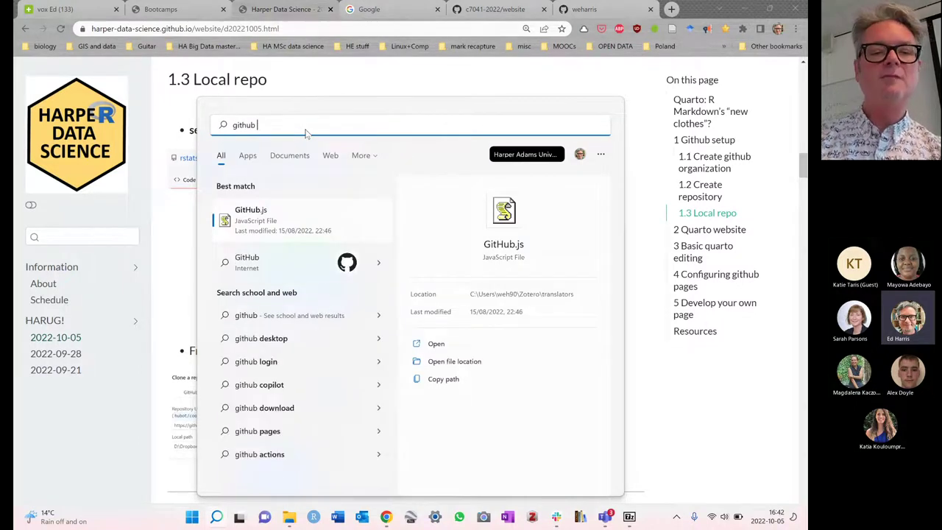
text(des)
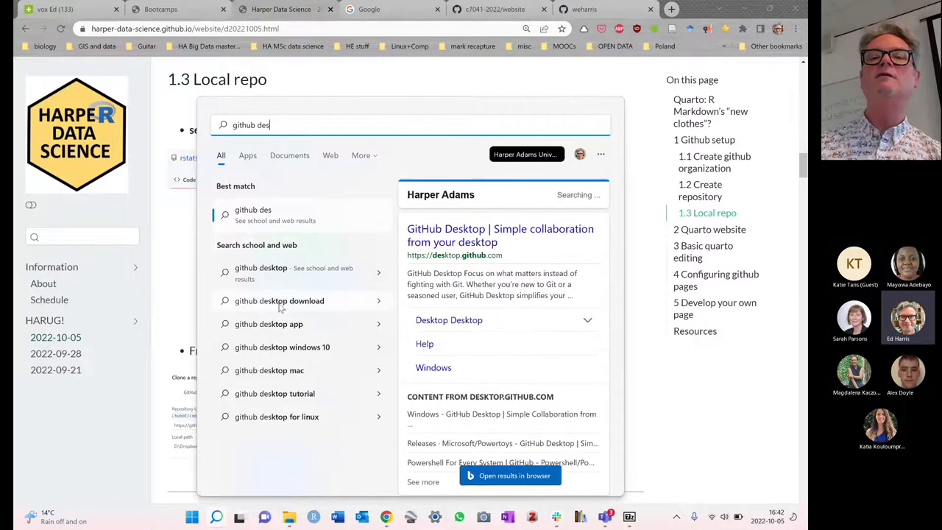
click(484, 231)
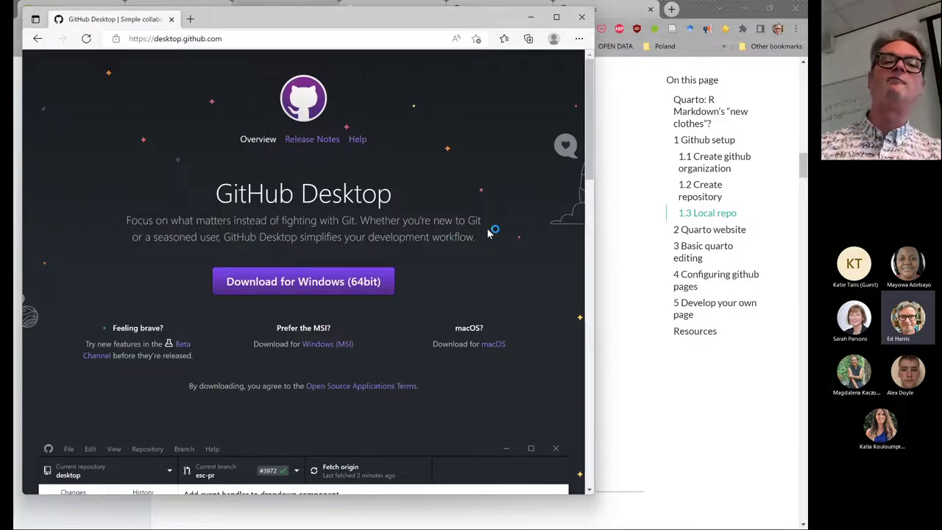
click(302, 283)
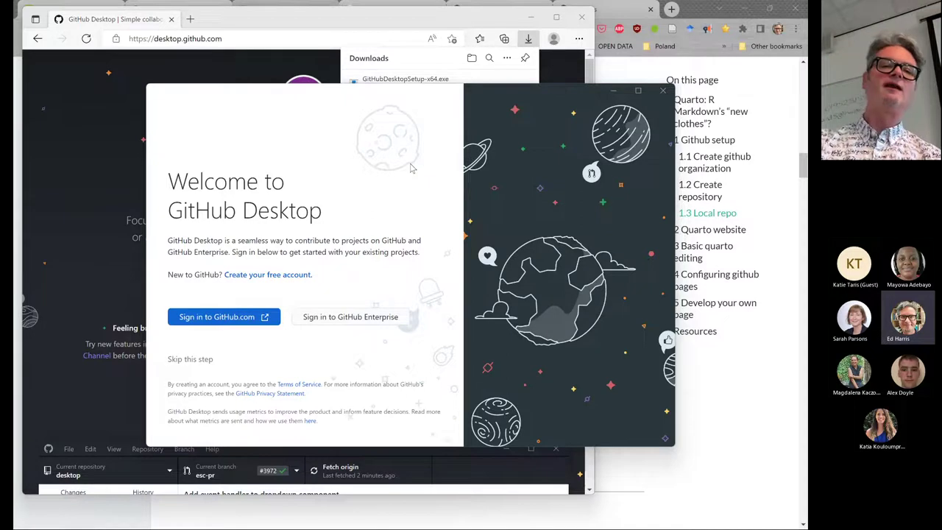
Sign in to GitHub.com from GitHub Desktop, always allowing its links, and configure Git with the GitHub account's name and email
click(238, 320)
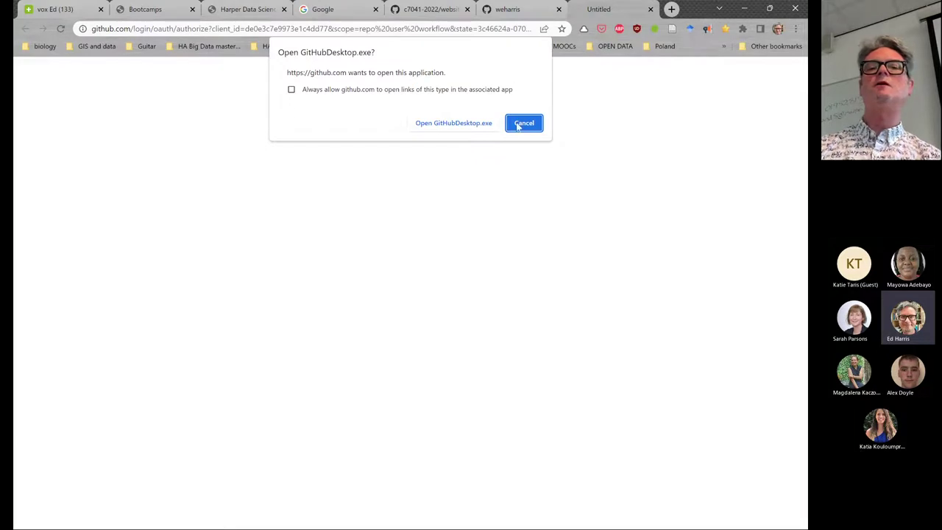
click(291, 89)
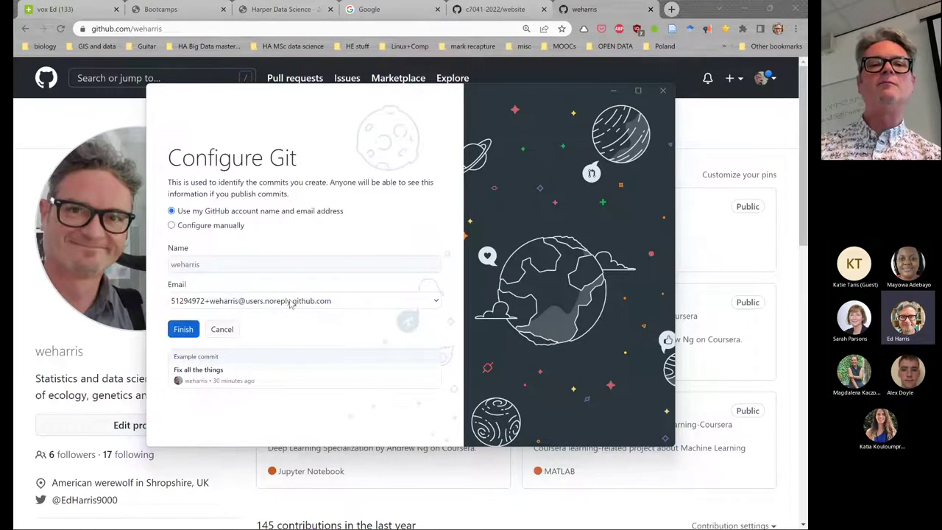
click(183, 329)
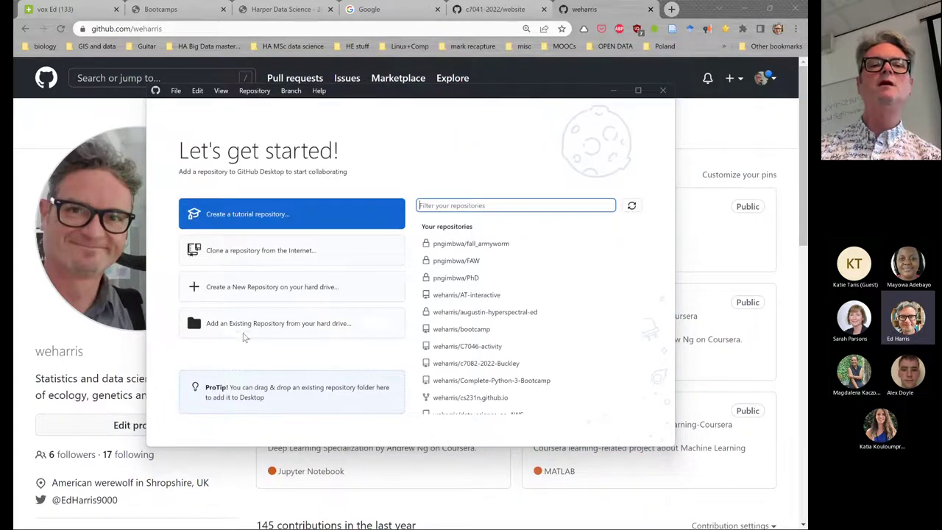
click(404, 124)
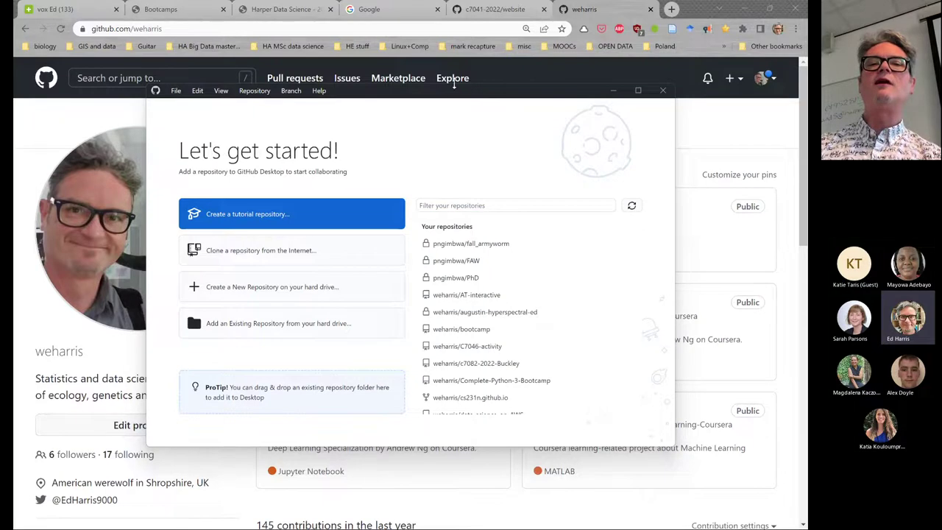
drag(452, 94, 403, 153)
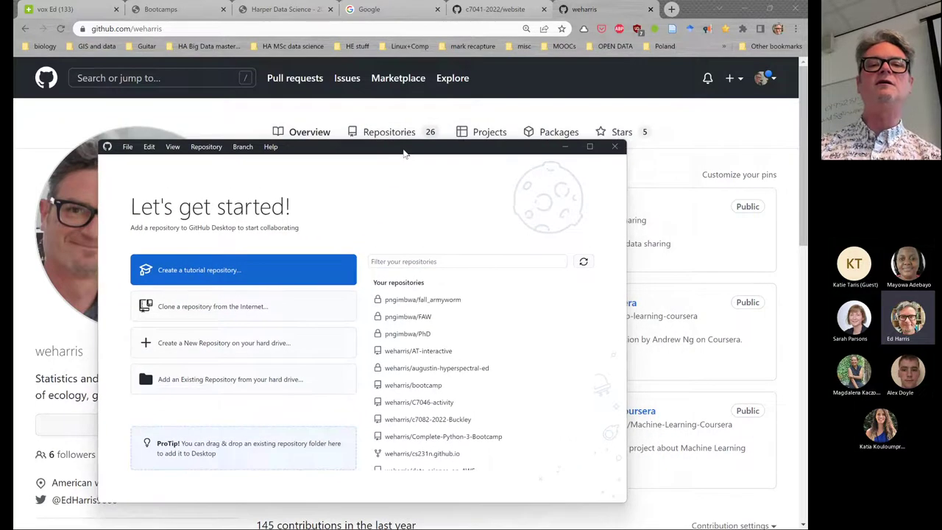
Read the Harper Data Science guide's section 1.3 on making a local path for the repo and examining the local directory
click(293, 10)
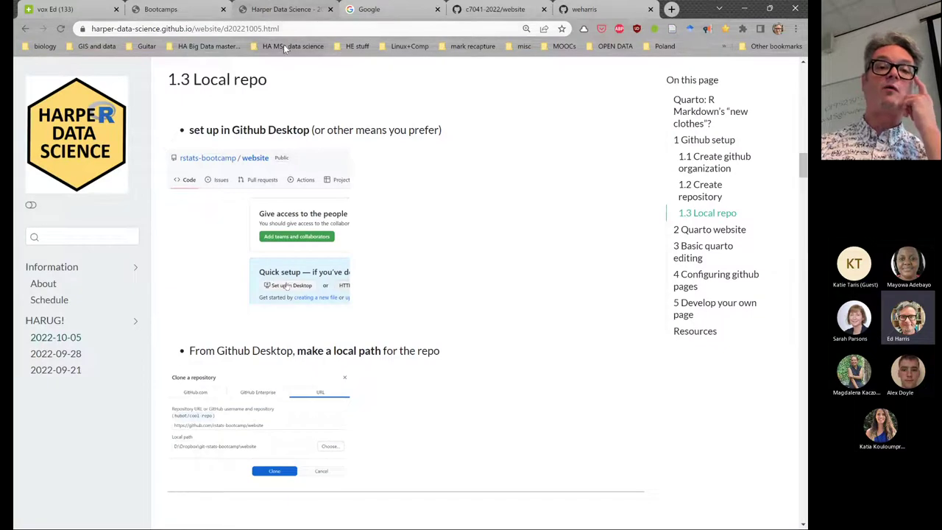
scroll(338, 101, down, 1)
scroll(339, 100, down, 1)
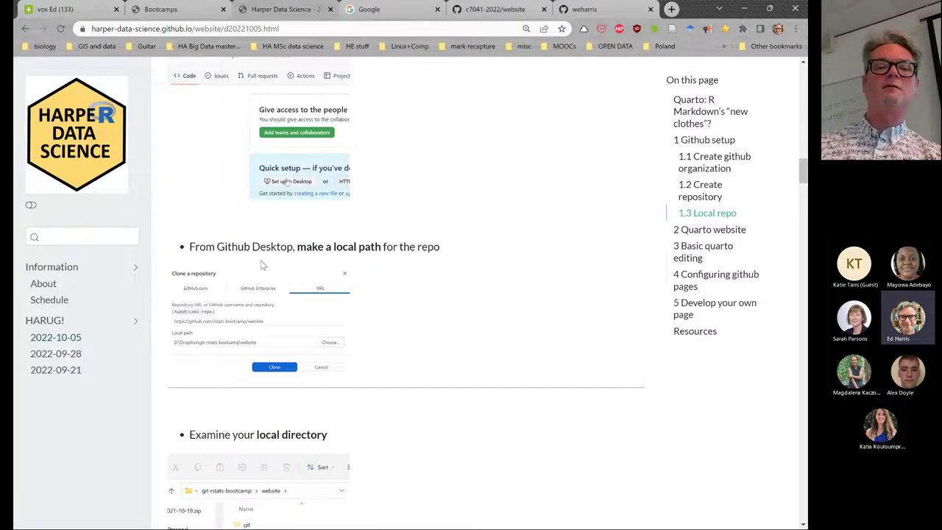
scroll(268, 266, down, 1)
scroll(268, 266, down, 1)
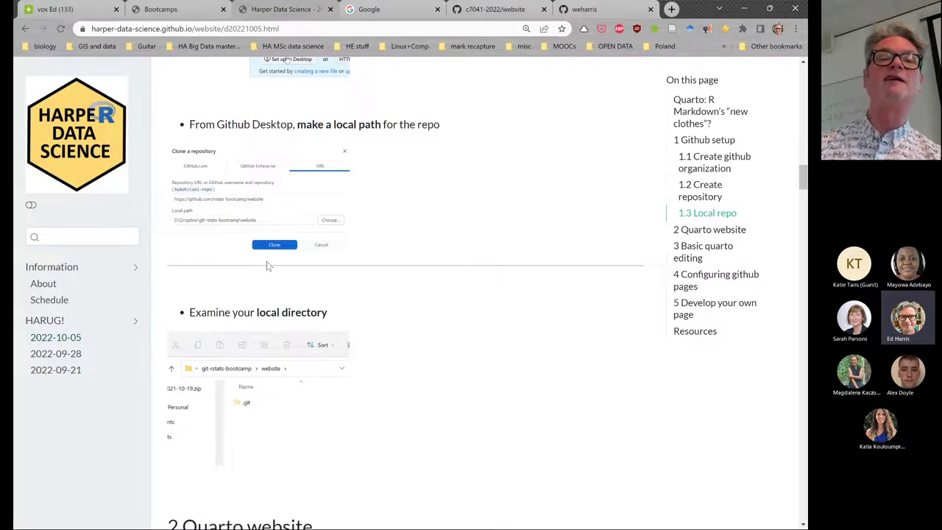
scroll(268, 267, down, 1)
scroll(269, 268, up, 2)
scroll(271, 270, down, 2)
scroll(273, 270, up, 1)
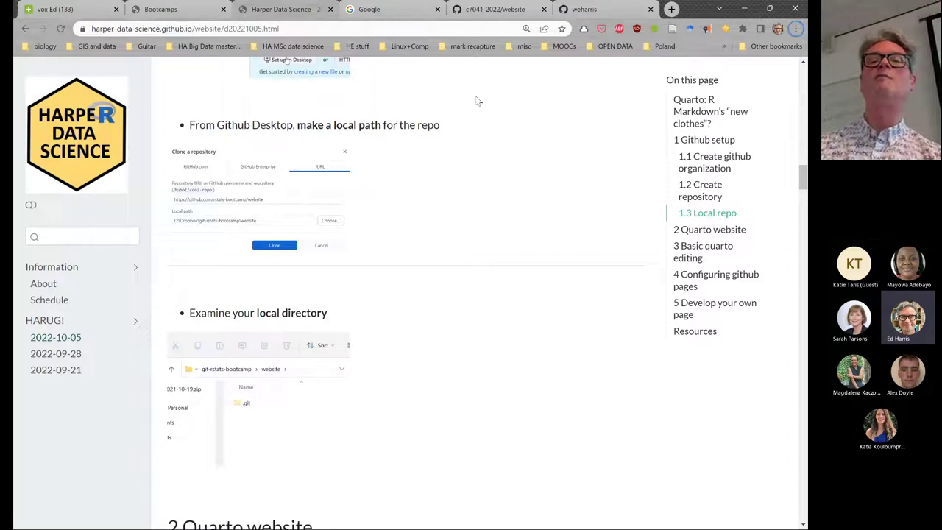
Copy the c7041-2022/website repository's address and enter it as the URL for cloning a repository in GitHub Desktop
click(498, 10)
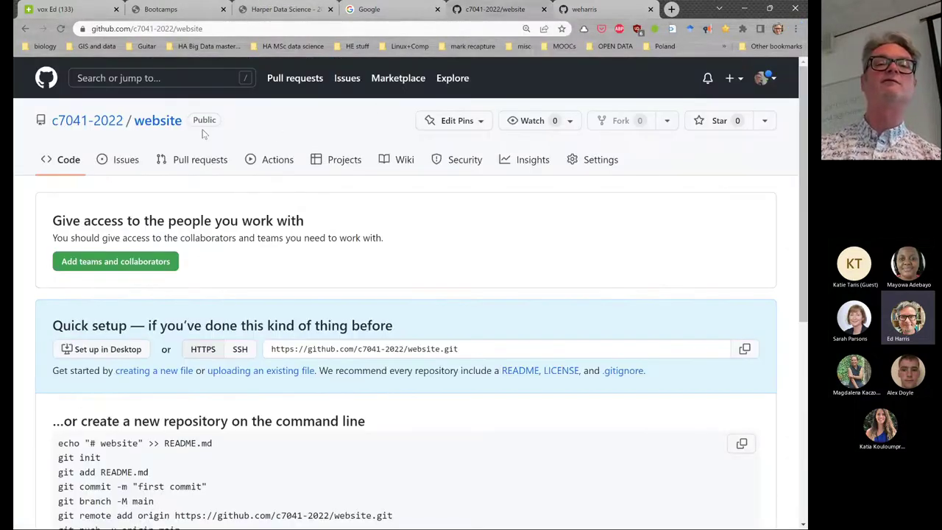
click(232, 29)
key(ctrl+c)
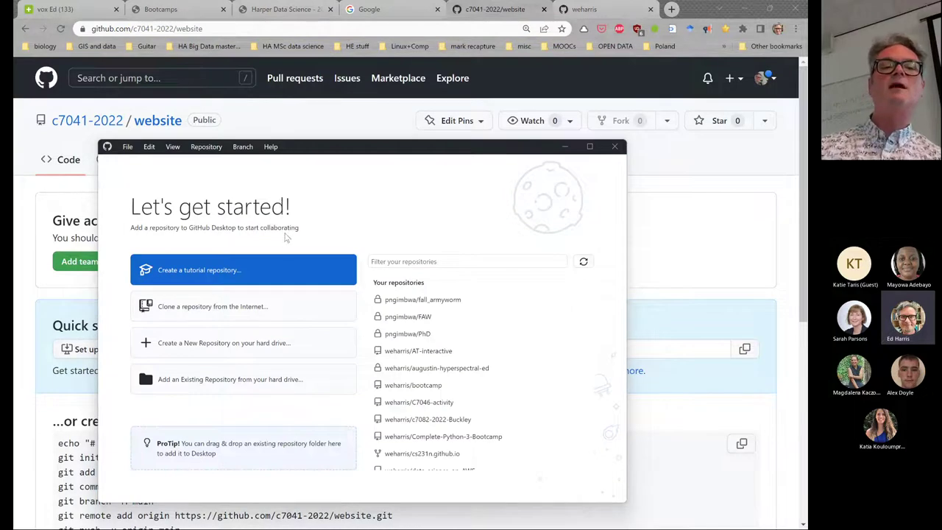
click(216, 309)
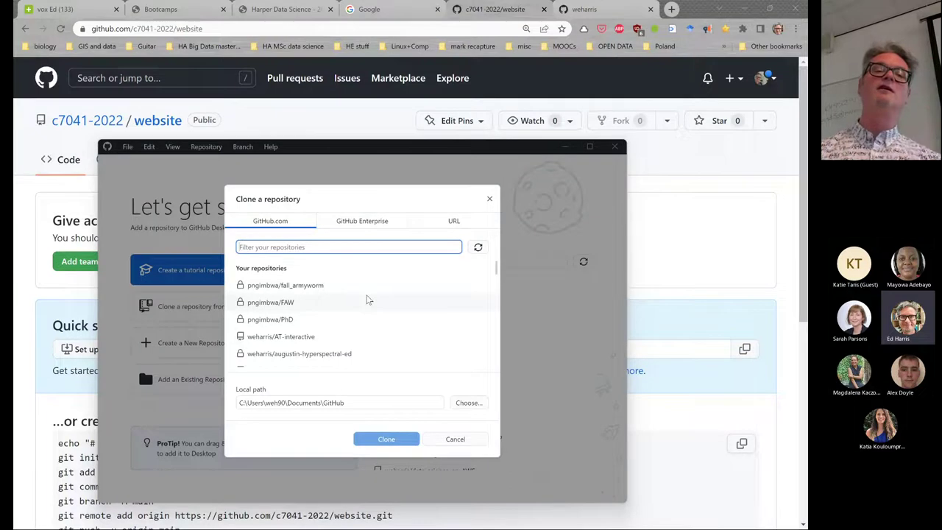
click(454, 221)
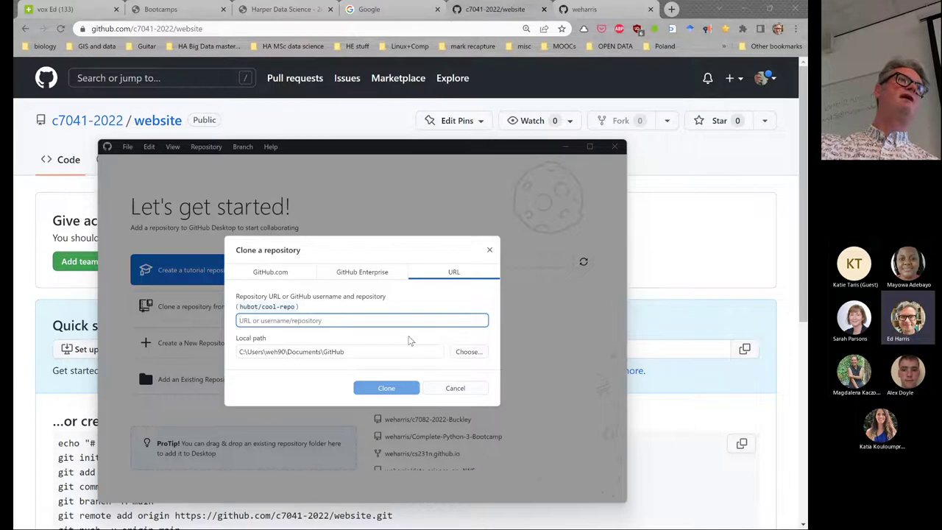
key(ctrl+v)
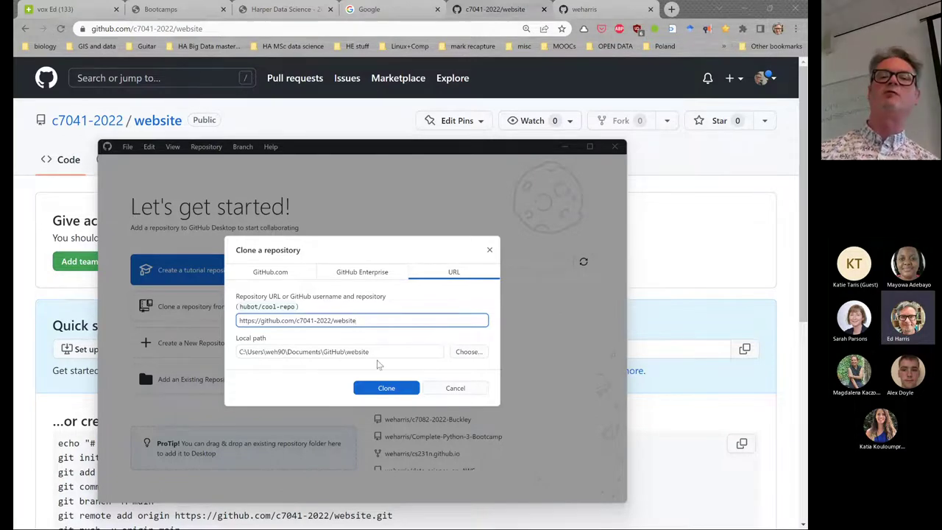
Browse to Dropbox for the clone's local path and create a new folder there named git-c7041-2022
click(475, 353)
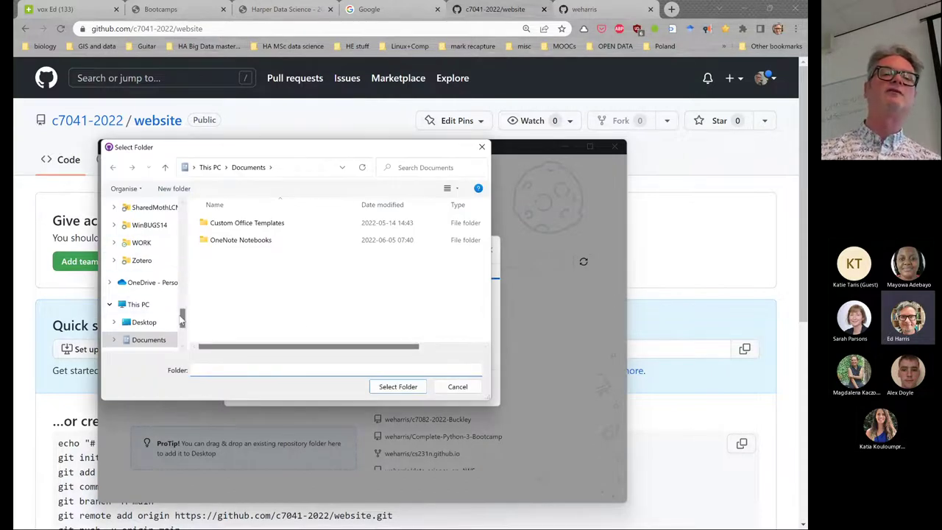
drag(183, 318, 184, 215)
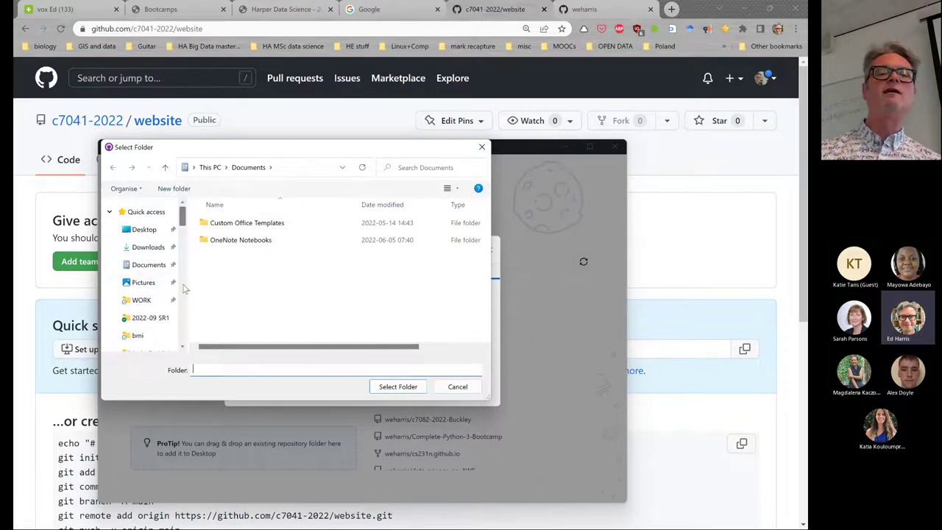
scroll(183, 287, down, 5)
click(144, 229)
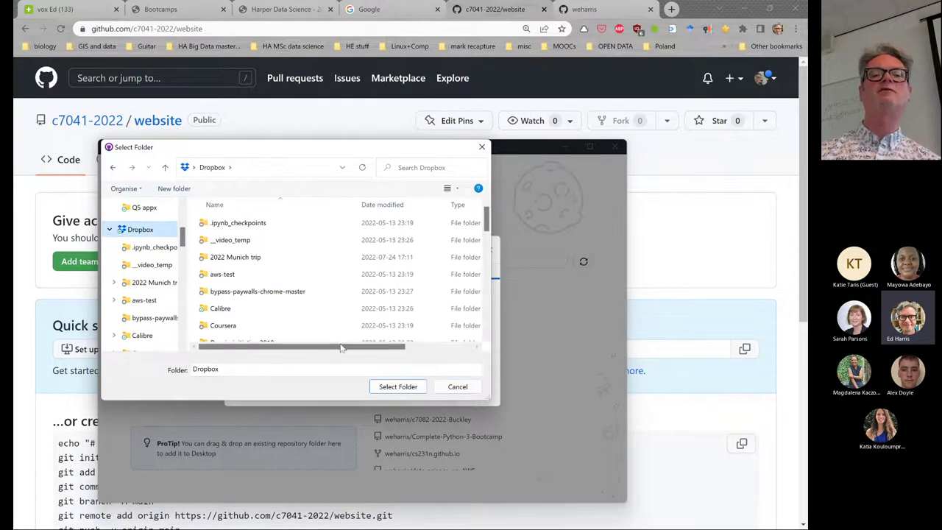
click(175, 189)
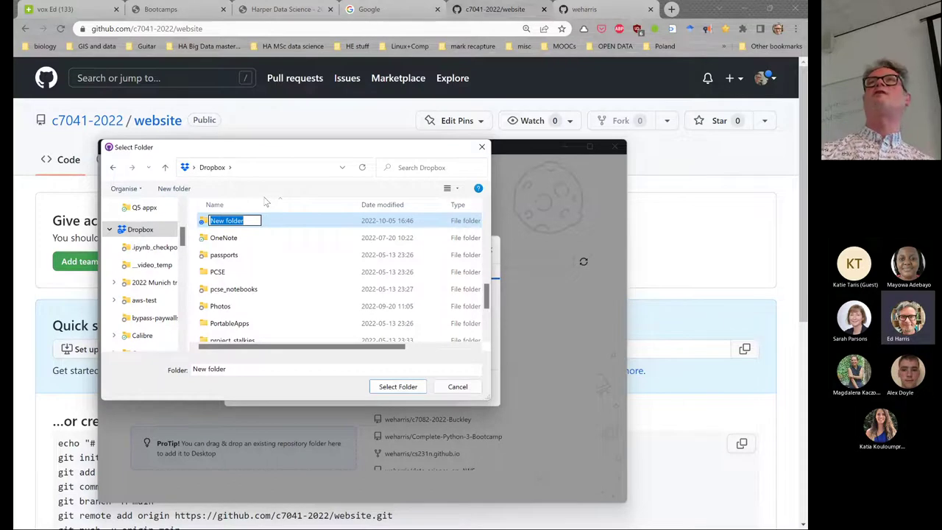
text(g)
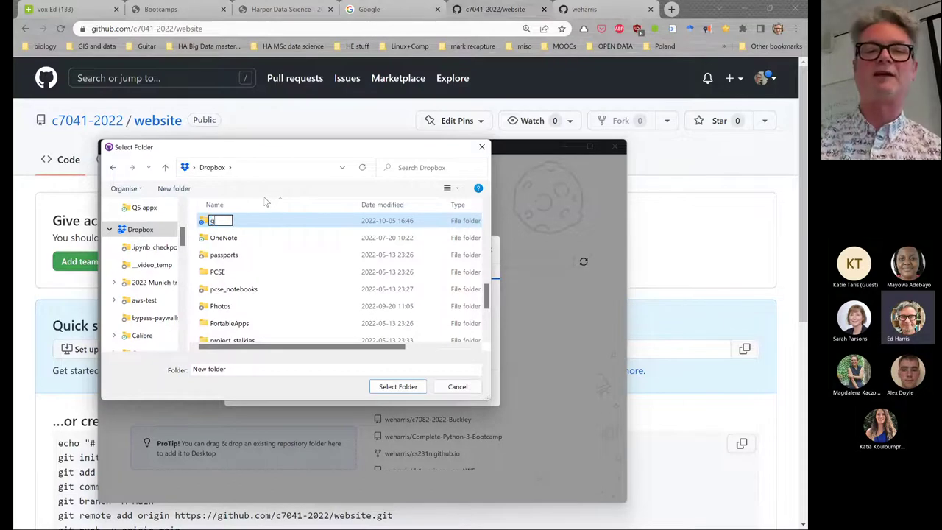
text(it-)
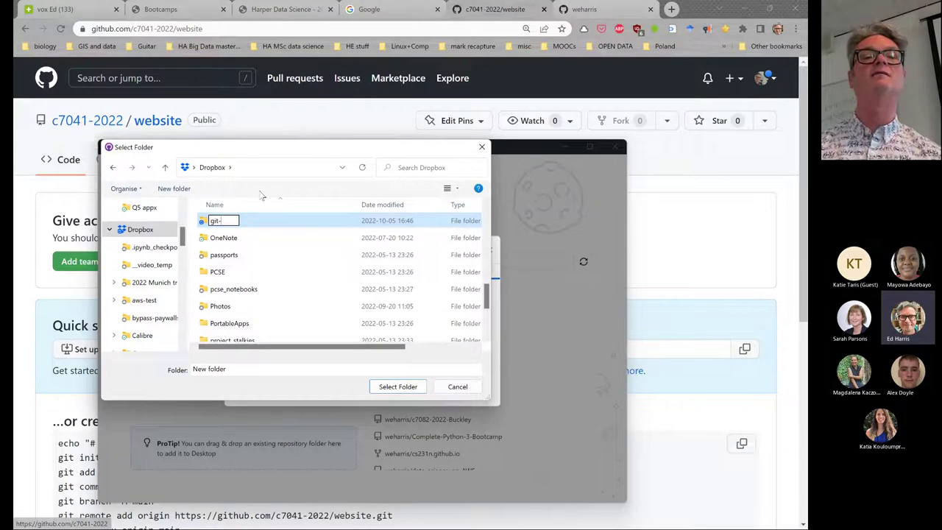
text(c)
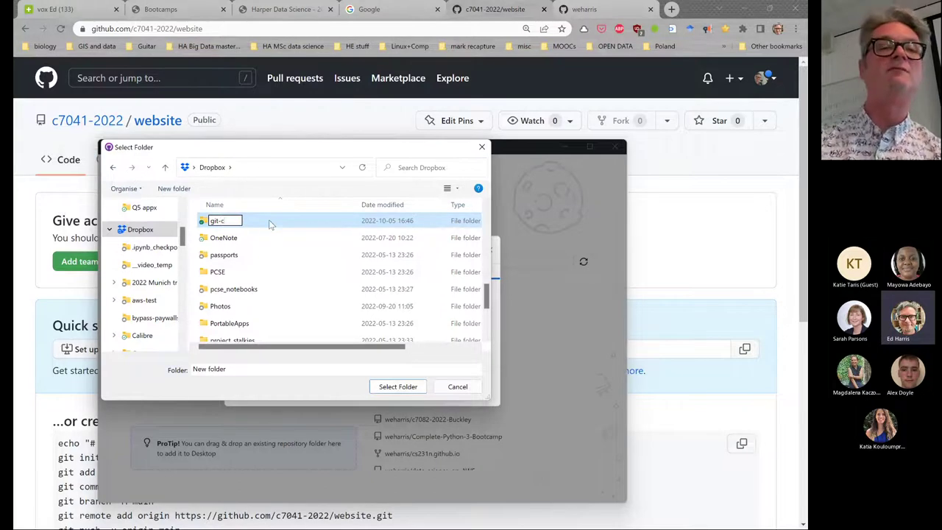
text(7)
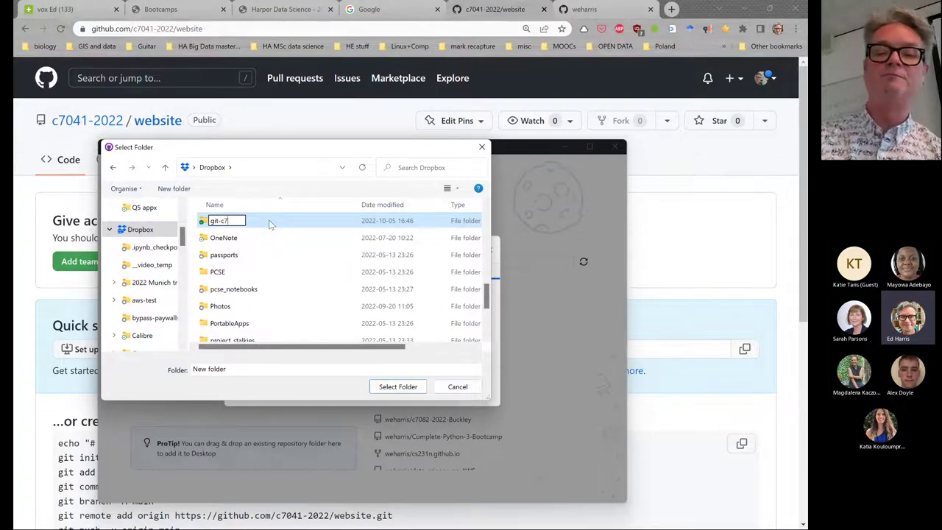
text(041-)
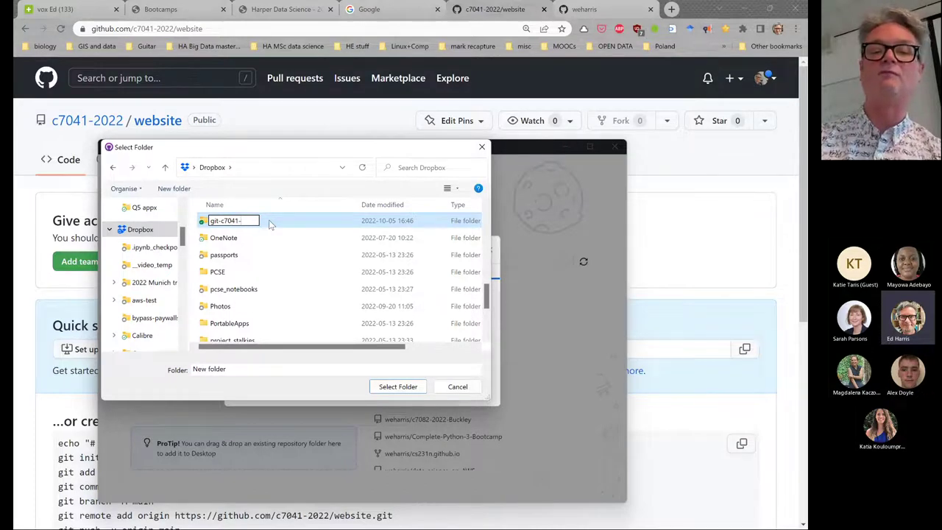
text(2022)
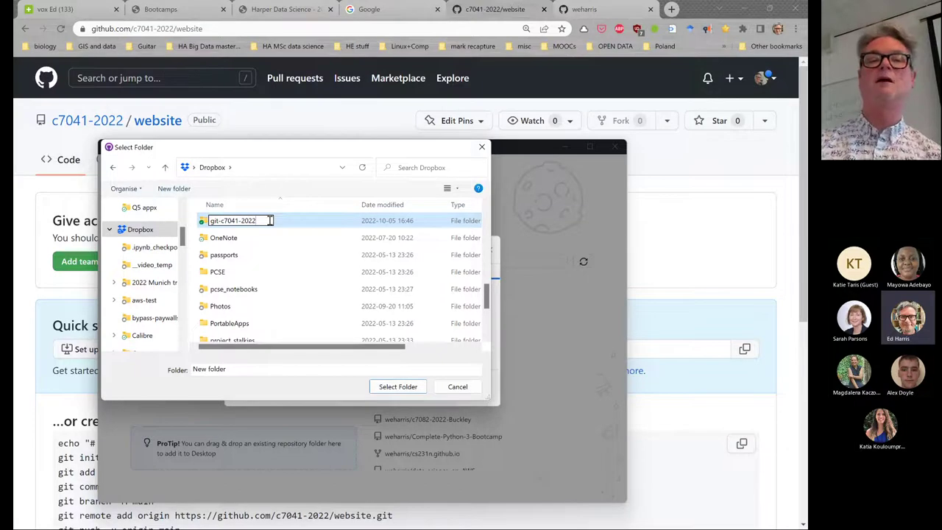
key(Return)
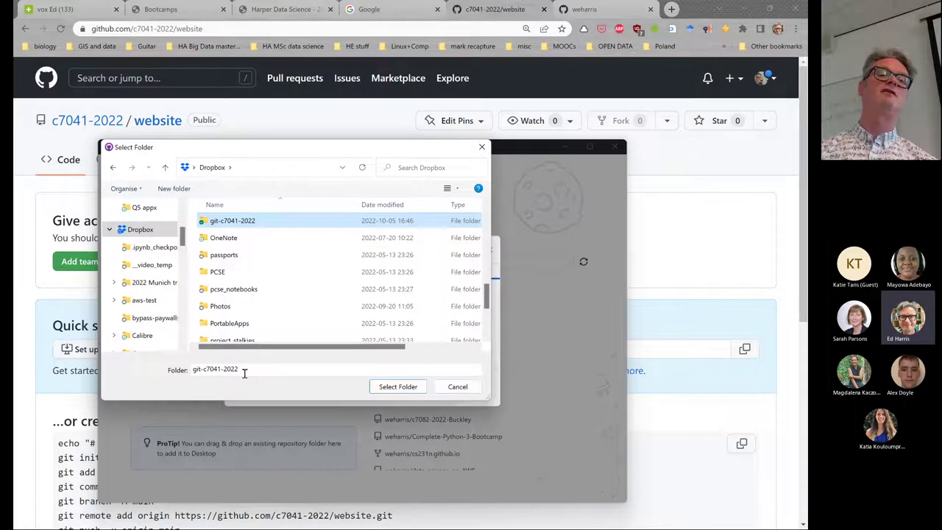
Choose the git-c7041-2022 folder as the local path's parent and clone the website repository into it
click(387, 388)
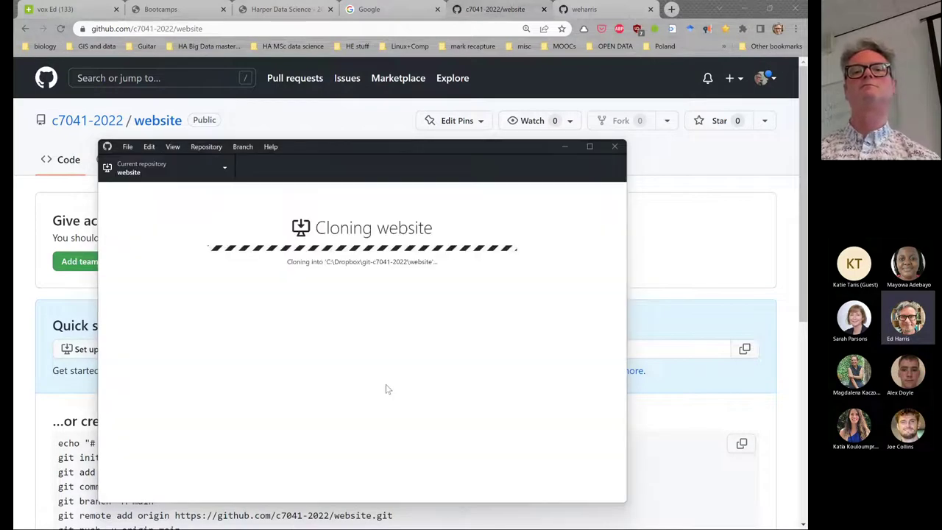
click(386, 388)
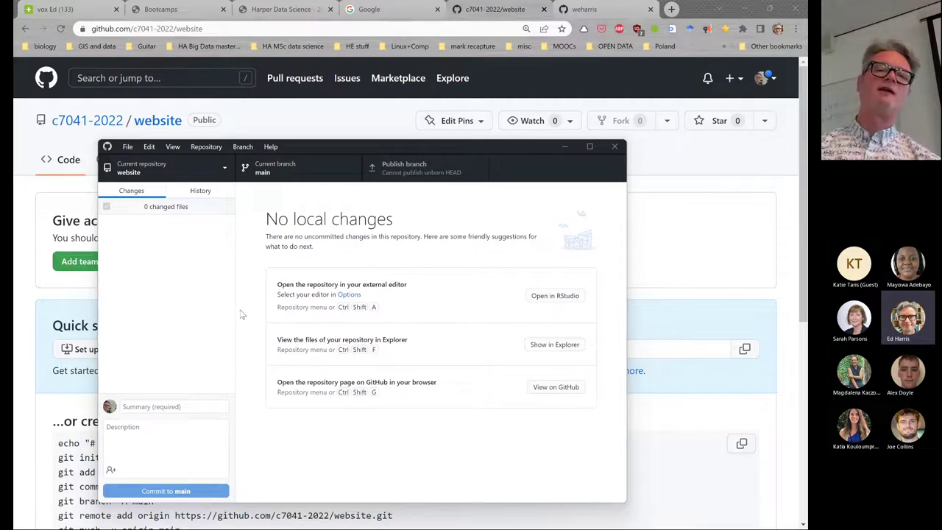
Widen GitHub Desktop's changes sidebar and consult the Harper Data Science guide on examining the local directory
drag(232, 308, 274, 312)
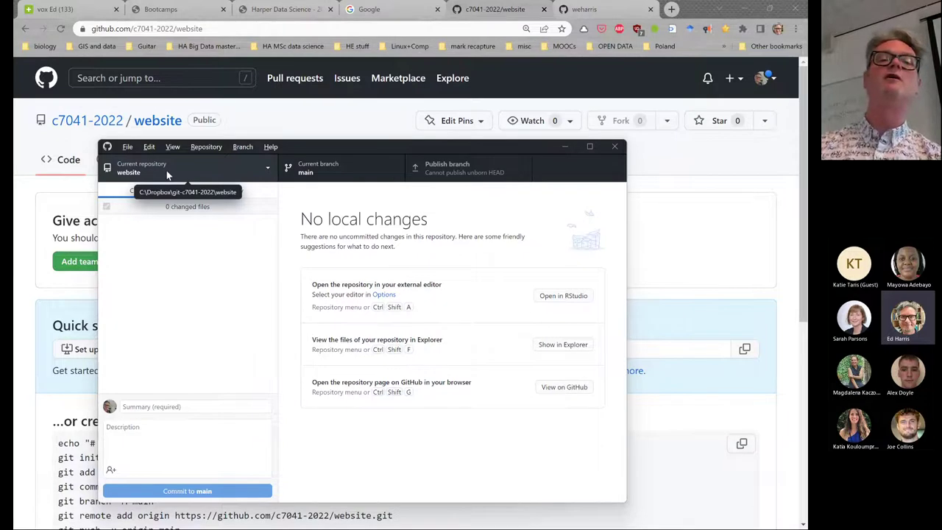
key(alt)
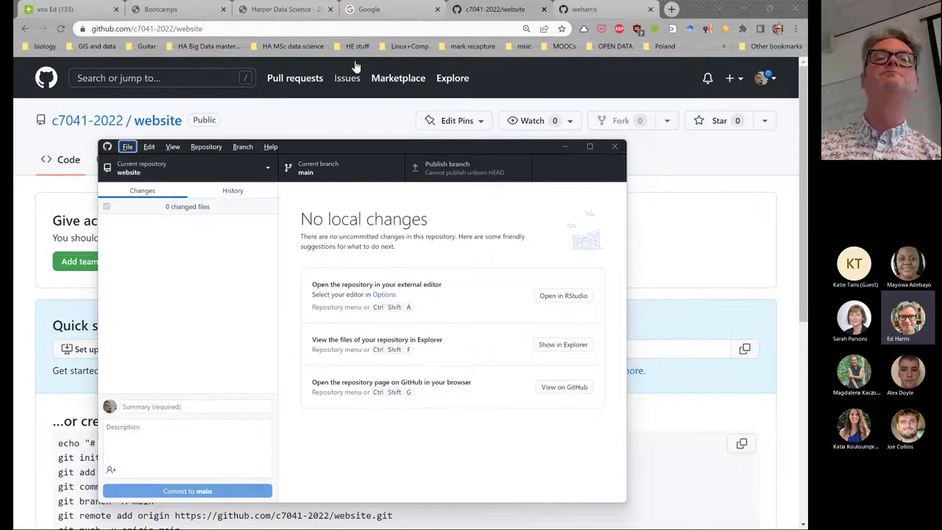
click(297, 15)
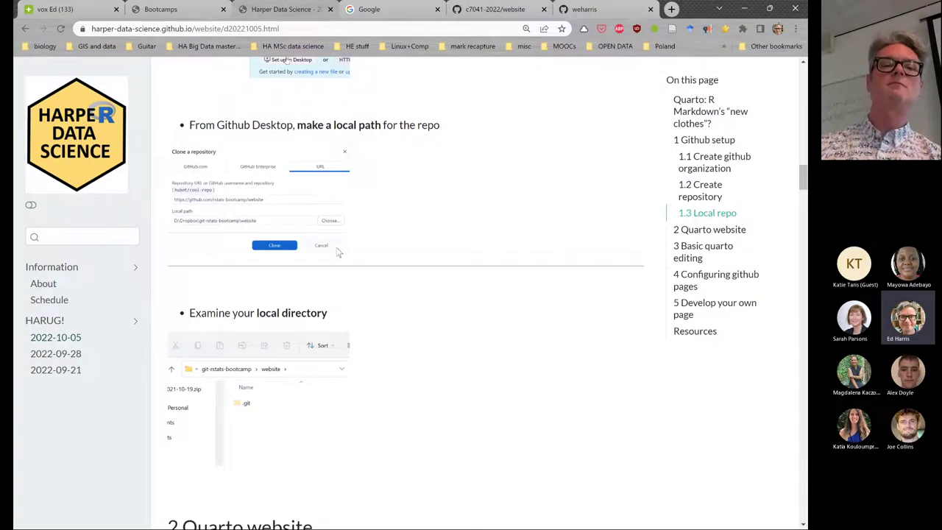
scroll(352, 265, down, 1)
scroll(351, 264, down, 1)
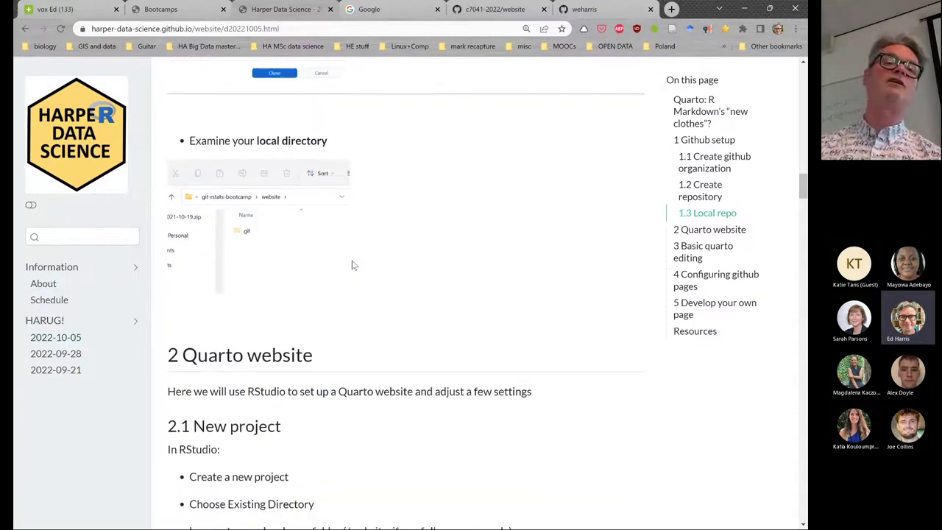
In File Explorer, open the cloned website folder inside Dropbox's git-c7041-2022 folder to examine its contents
key(alt+Tab)
key(alt)
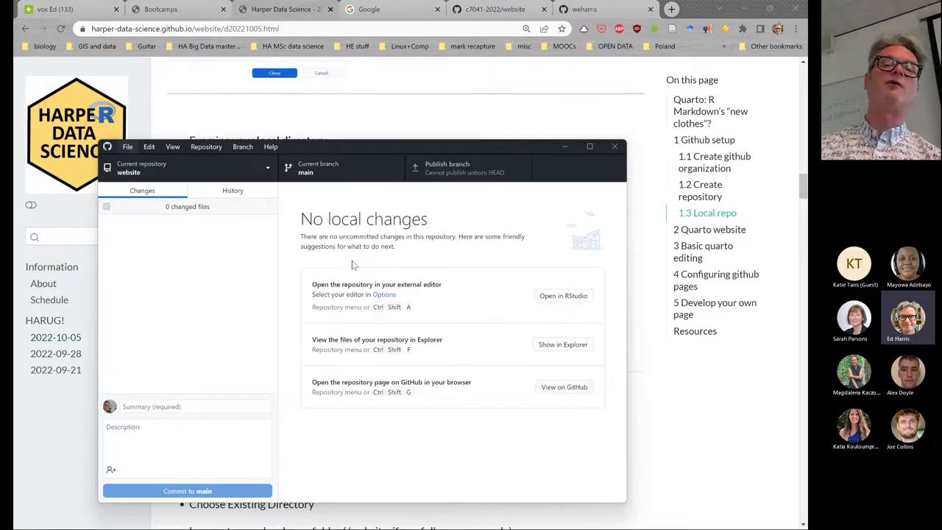
mouse_move(279, 527)
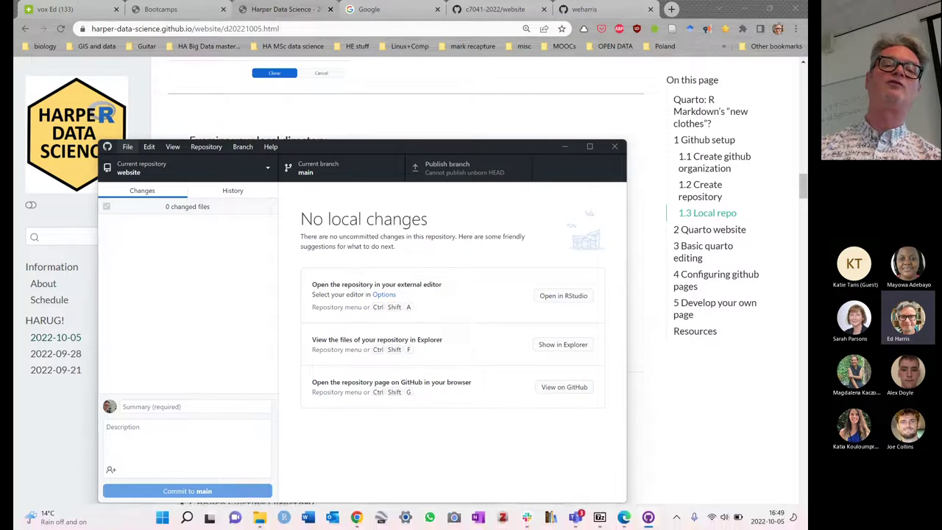
click(260, 517)
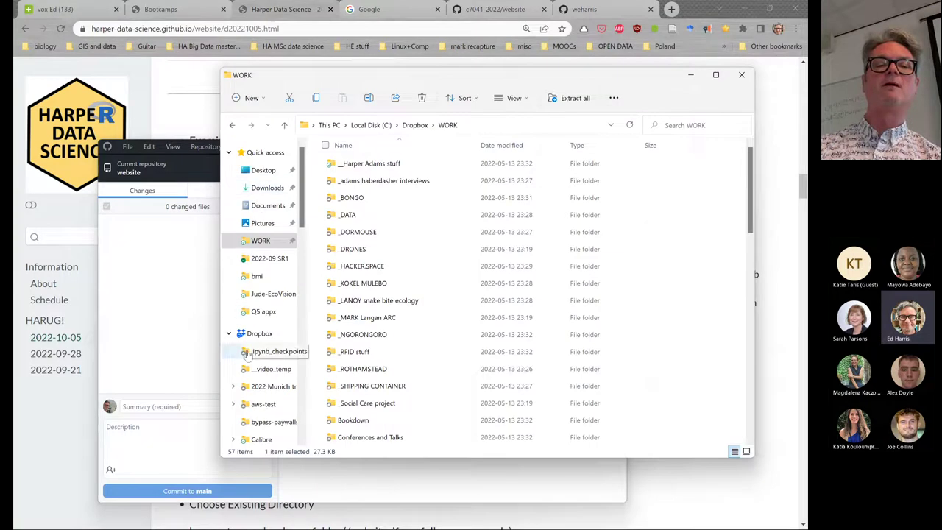
click(261, 334)
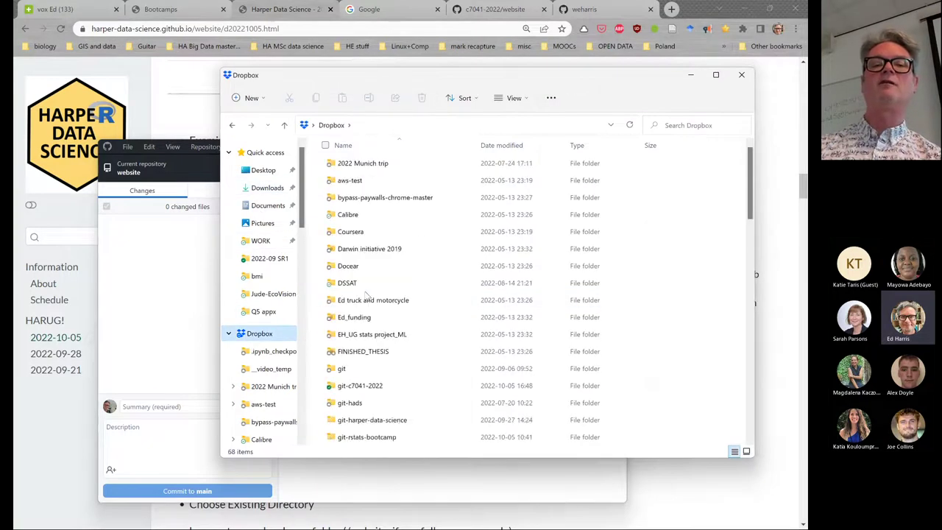
scroll(365, 294, down, 1)
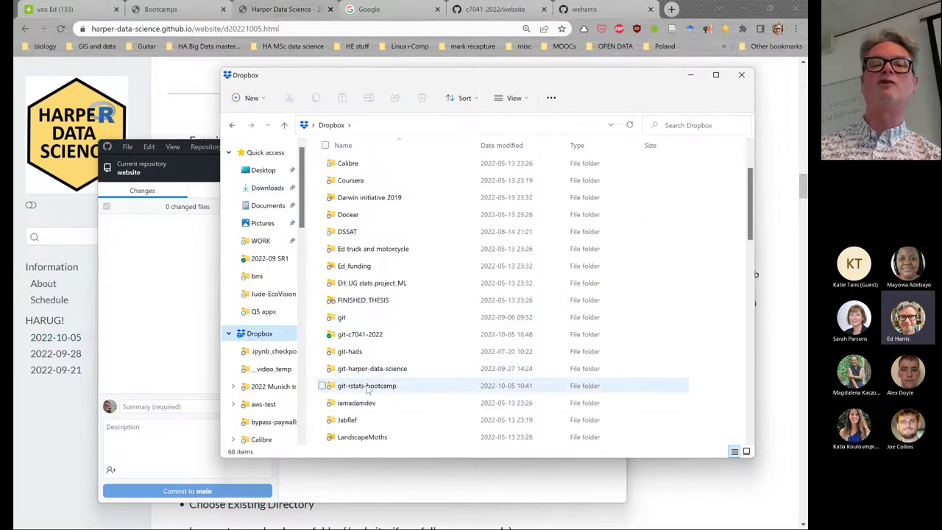
click(368, 335)
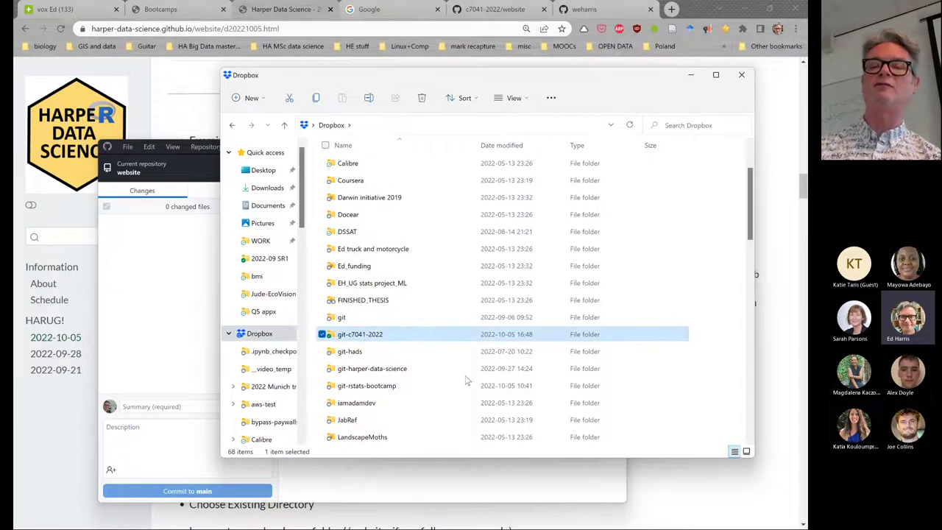
key(Return)
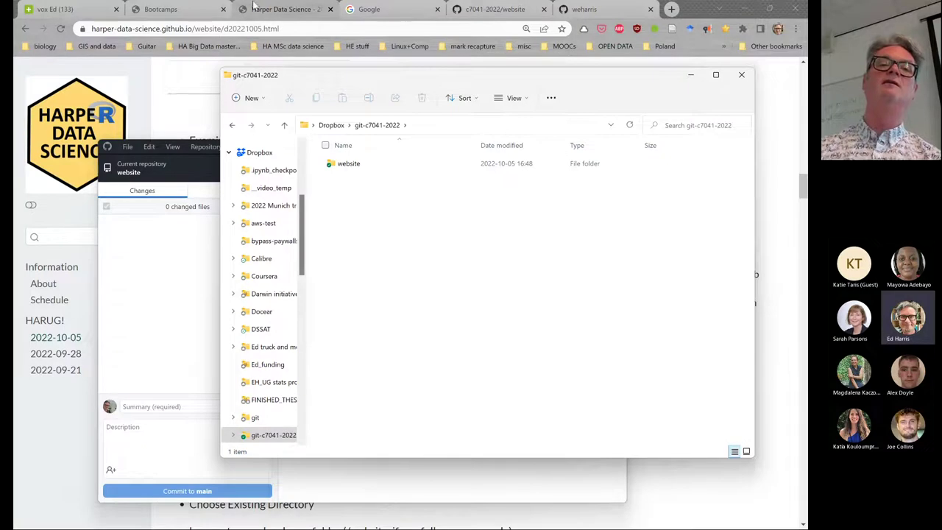
click(341, 168)
double_click(340, 168)
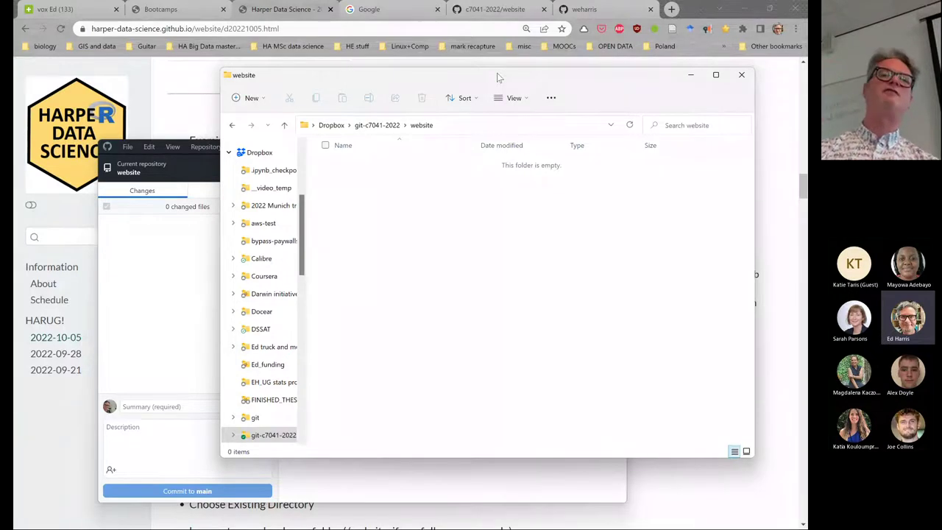
Review the local path in GitHub Desktop's Clone a repository dialog without cloning, and view the list of current repositories
click(137, 244)
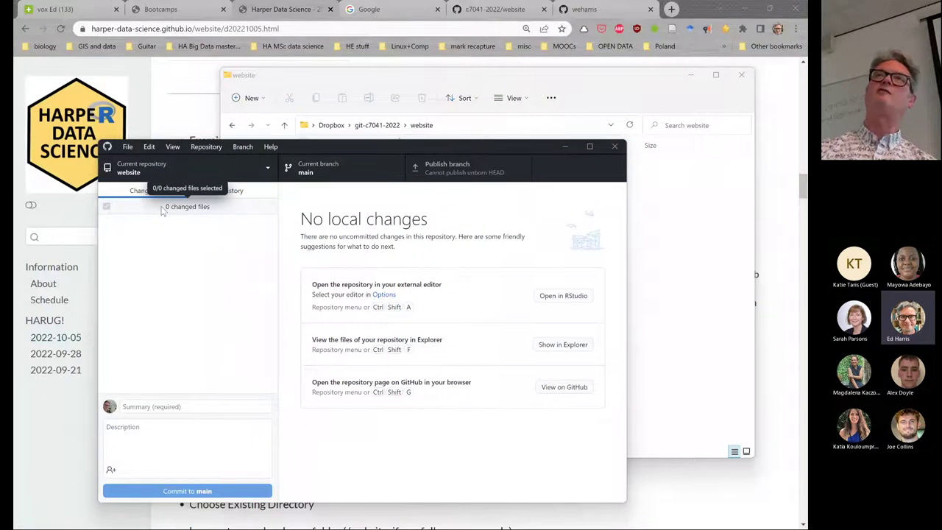
click(127, 147)
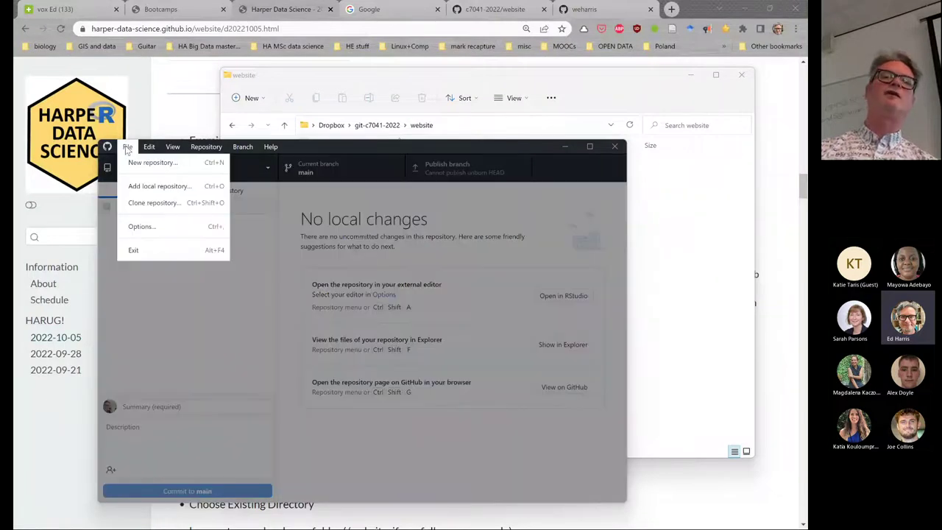
click(154, 203)
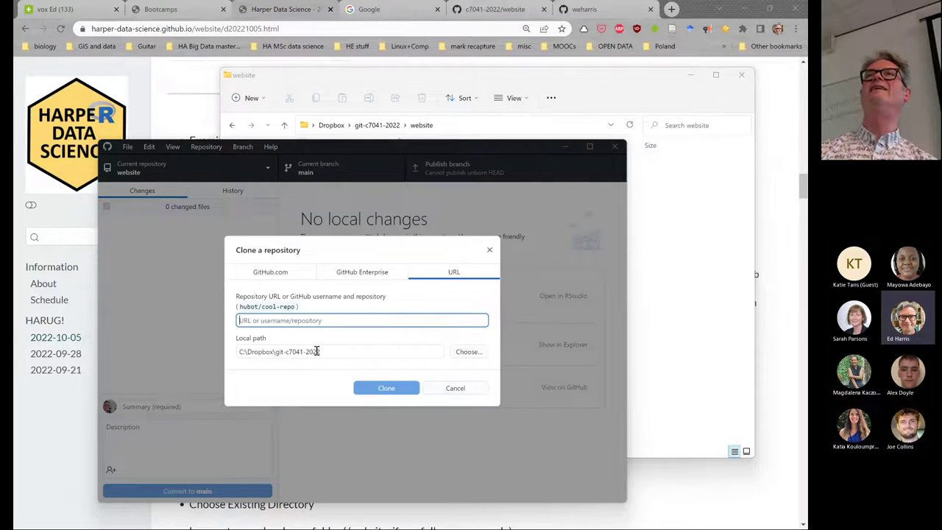
click(450, 389)
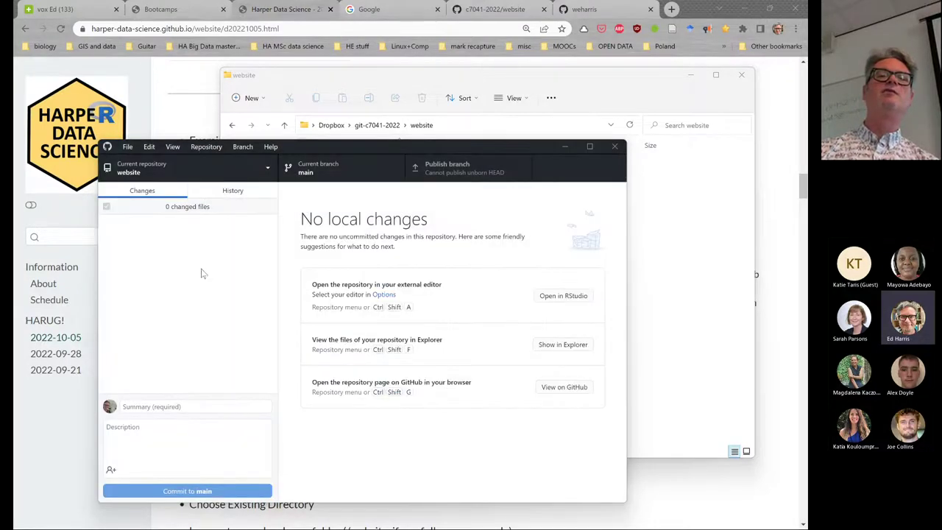
click(269, 170)
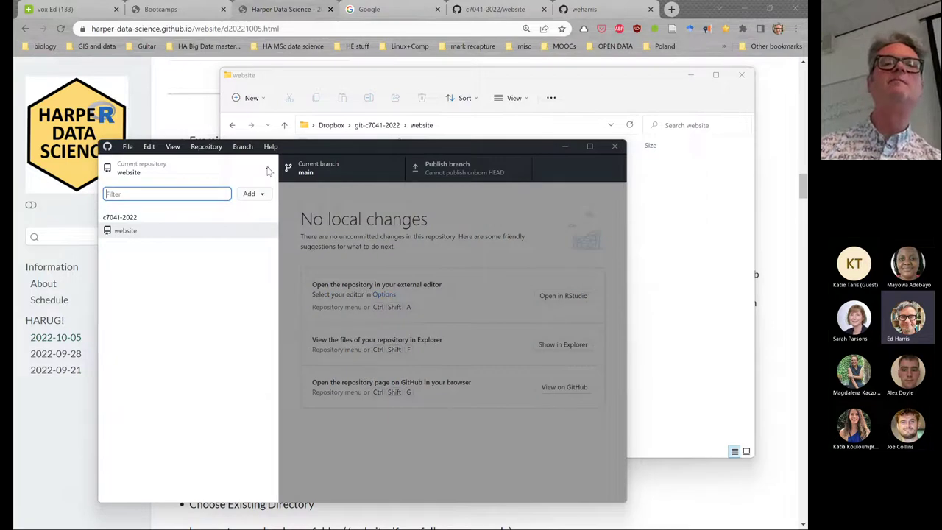
click(269, 171)
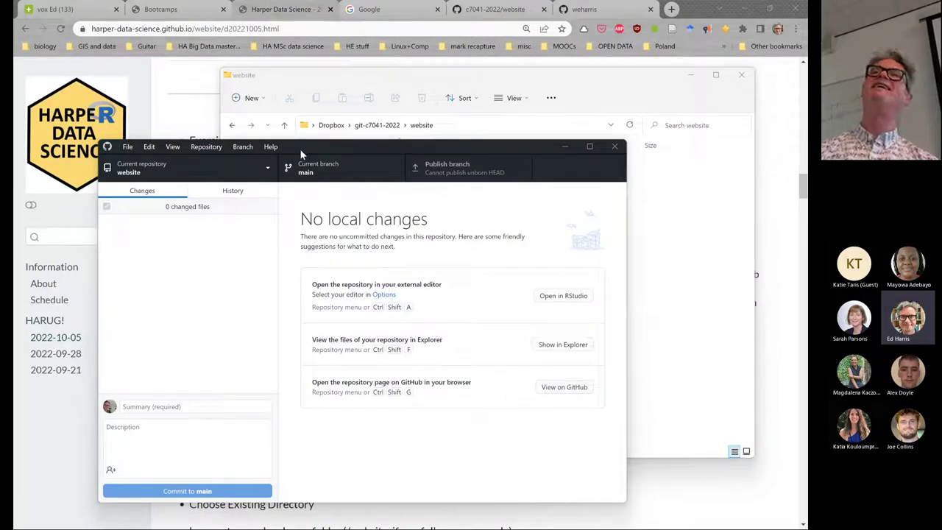
Read the Harper Data Science guide's section 2.1 on creating a new RStudio project in an existing directory
click(288, 7)
scroll(405, 158, down, 2)
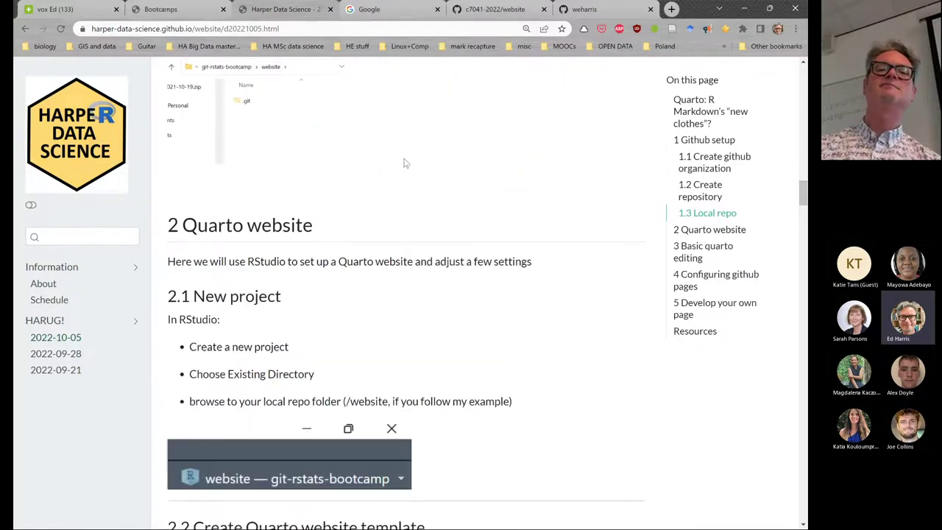
scroll(404, 162, down, 3)
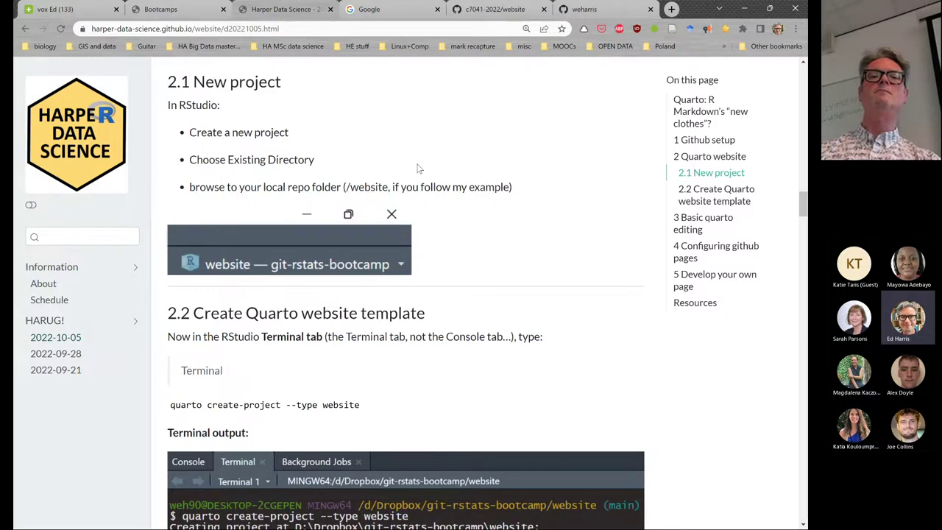
Look through the open windows for RStudio and launch it
key(alt+Tab)
key(alt+Tab)
key(alt+Tab)
key(alt+Tab)
key(alt+Tab)
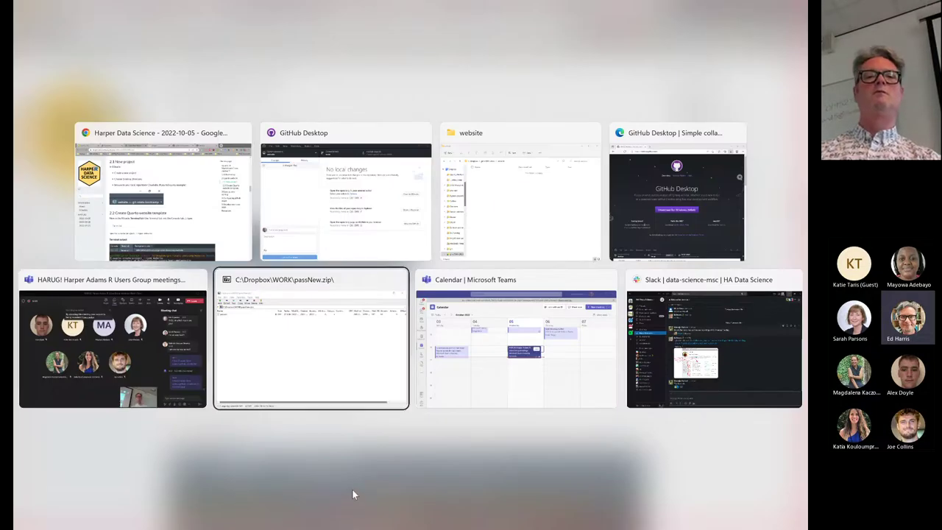
key(alt+Tab)
key(alt+Tab)
key(alt+Tab)
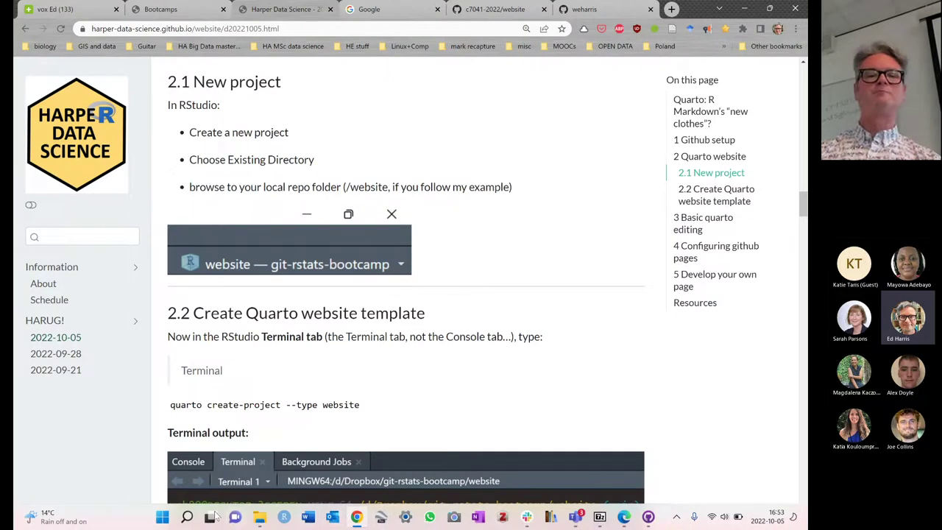
click(286, 519)
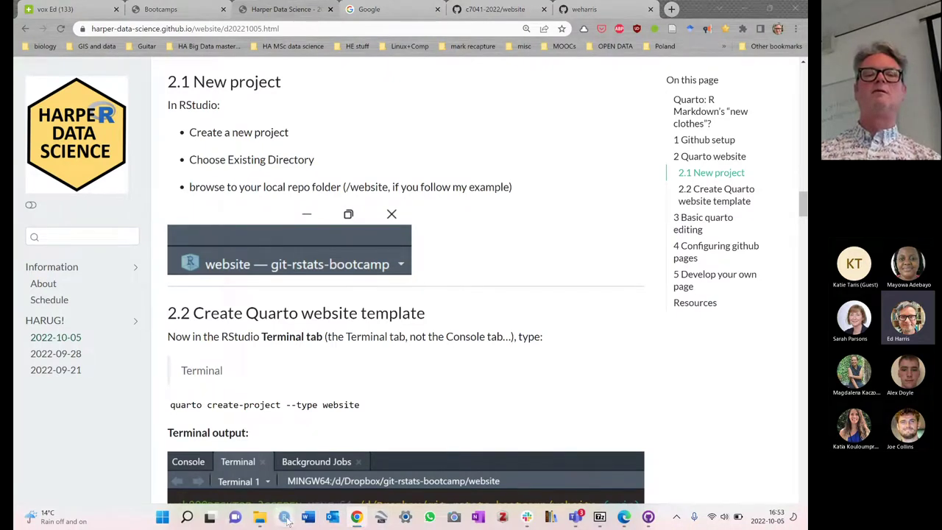